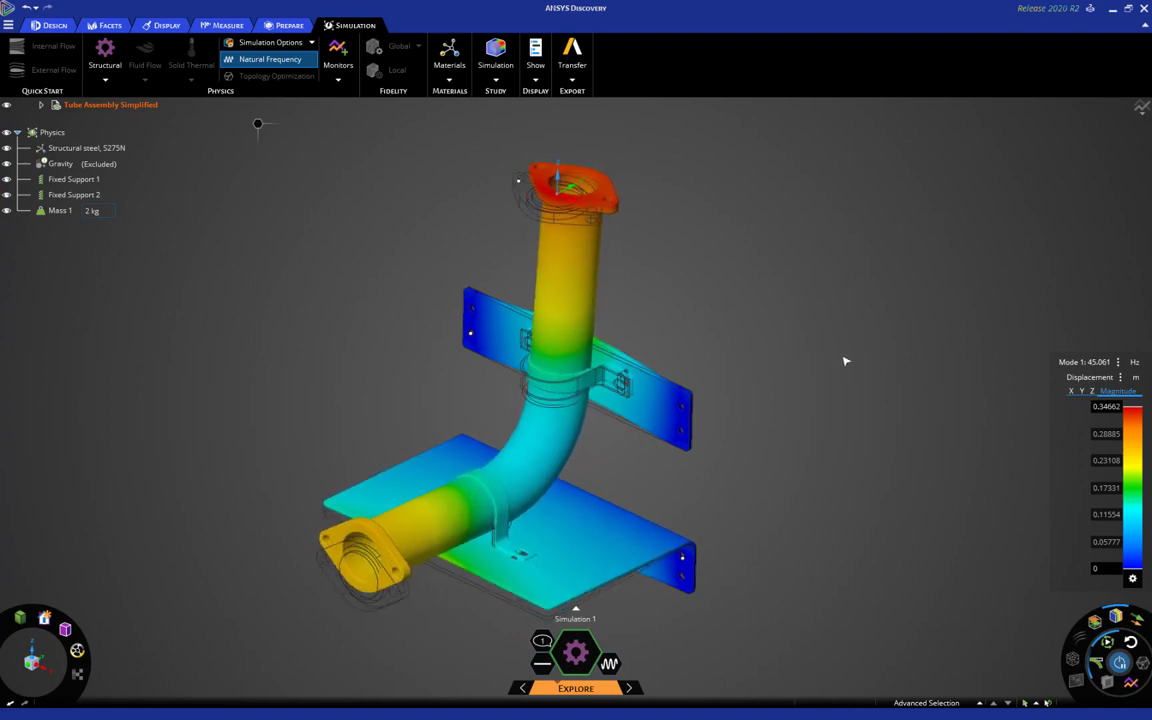
Review the list of natural frequency modes and inspect the Mode 1 displacement result around the upper clamp
left_click(1116, 362)
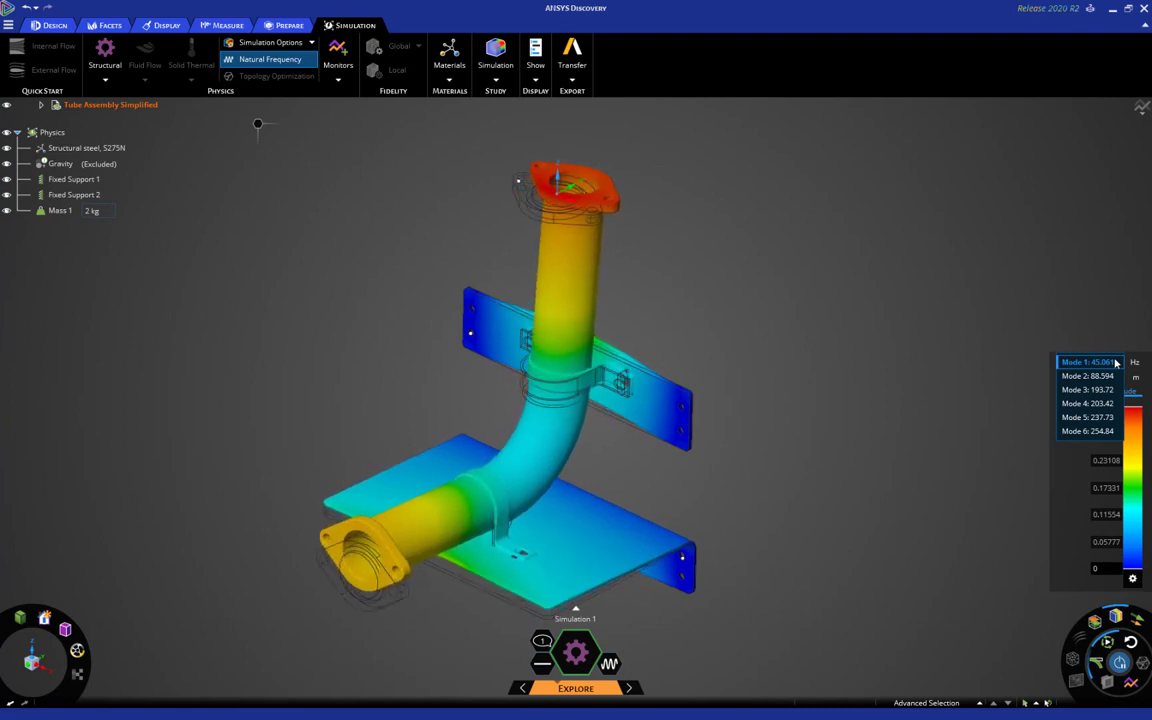
left_click(858, 360)
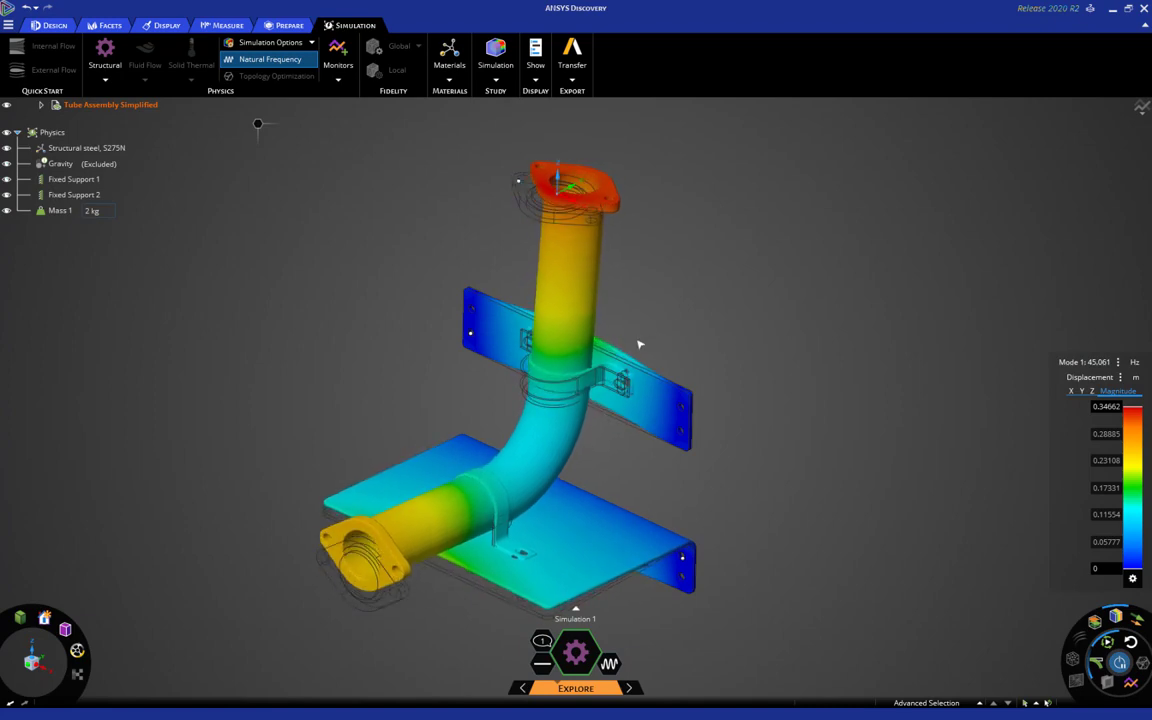
scroll(635, 345, "up", 10)
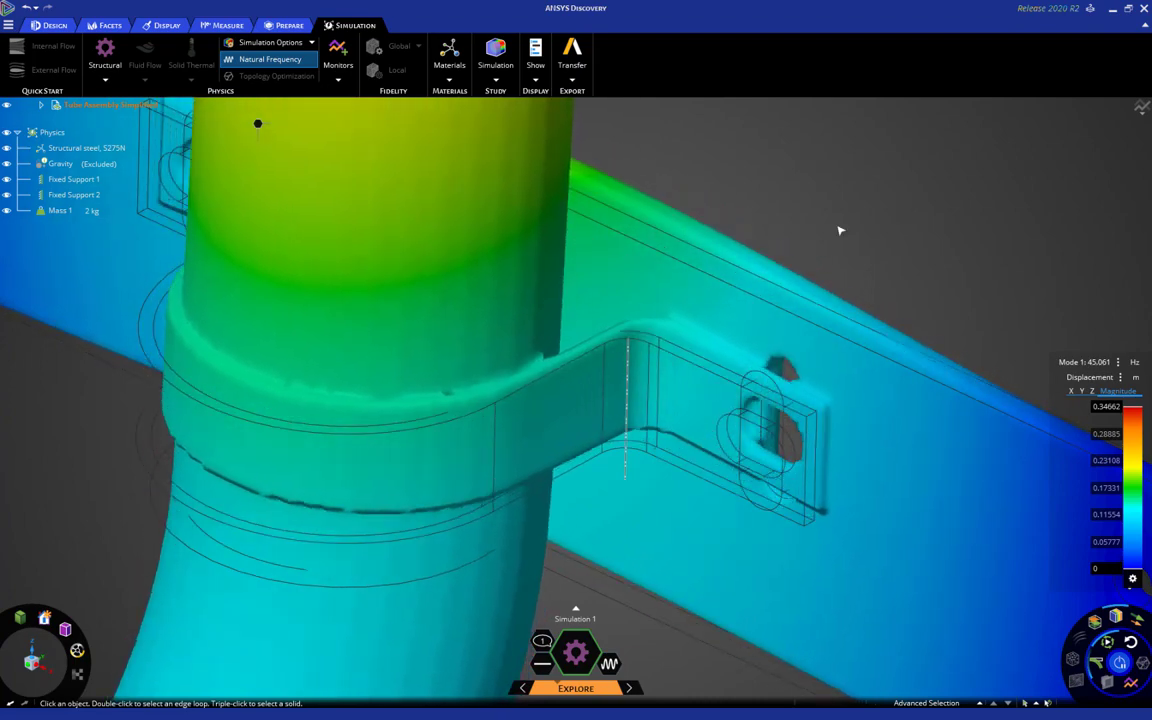
scroll(823, 234, "down", 10)
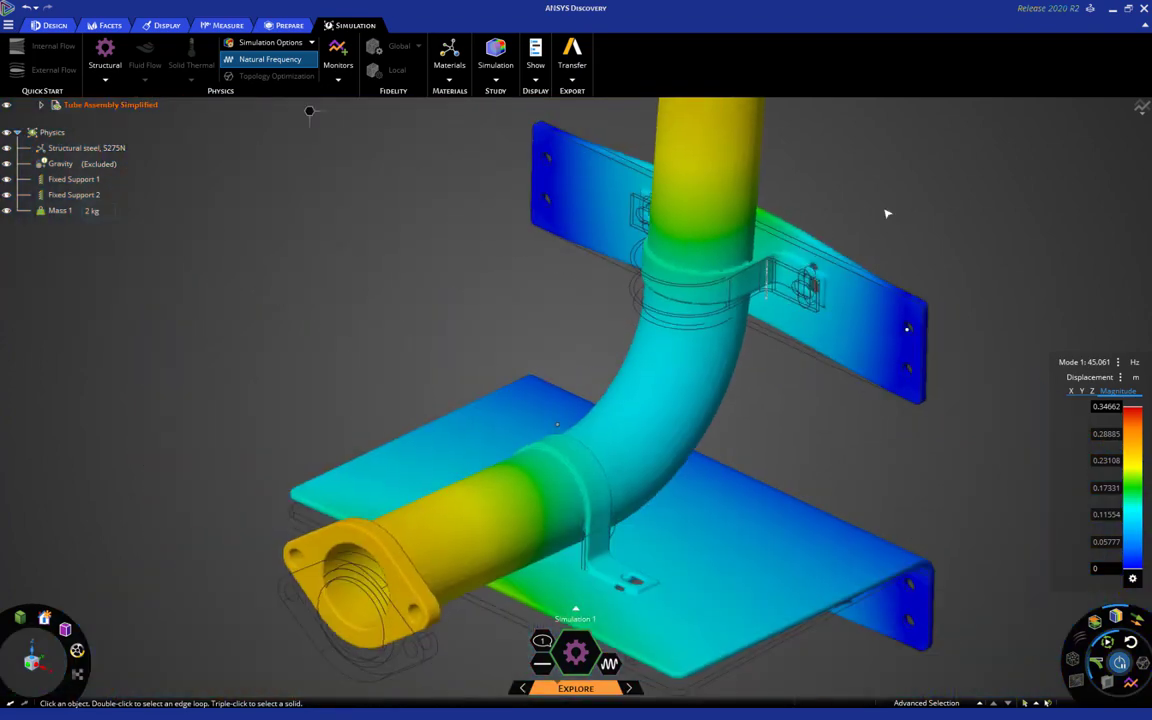
middle_click_drag(941, 193, 766, 311, "shift")
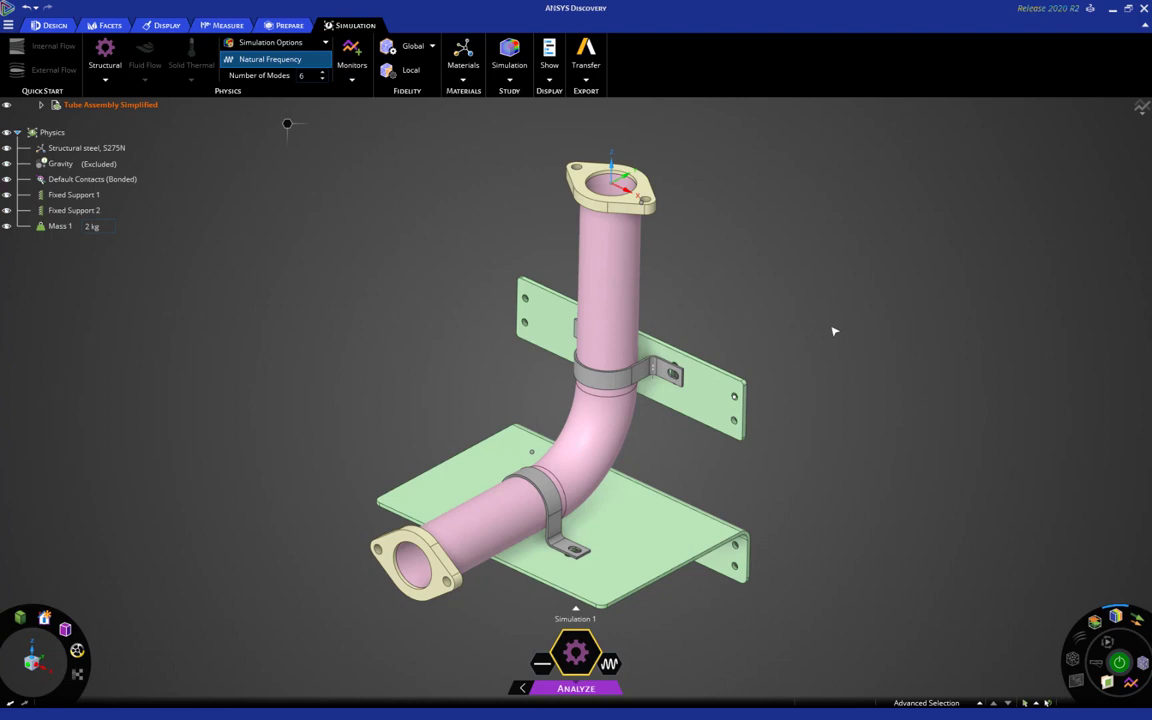
Exclude the default bonded contact pair between the upper clamp's tabs and the mounting plate from contact detection
left_click(88, 207)
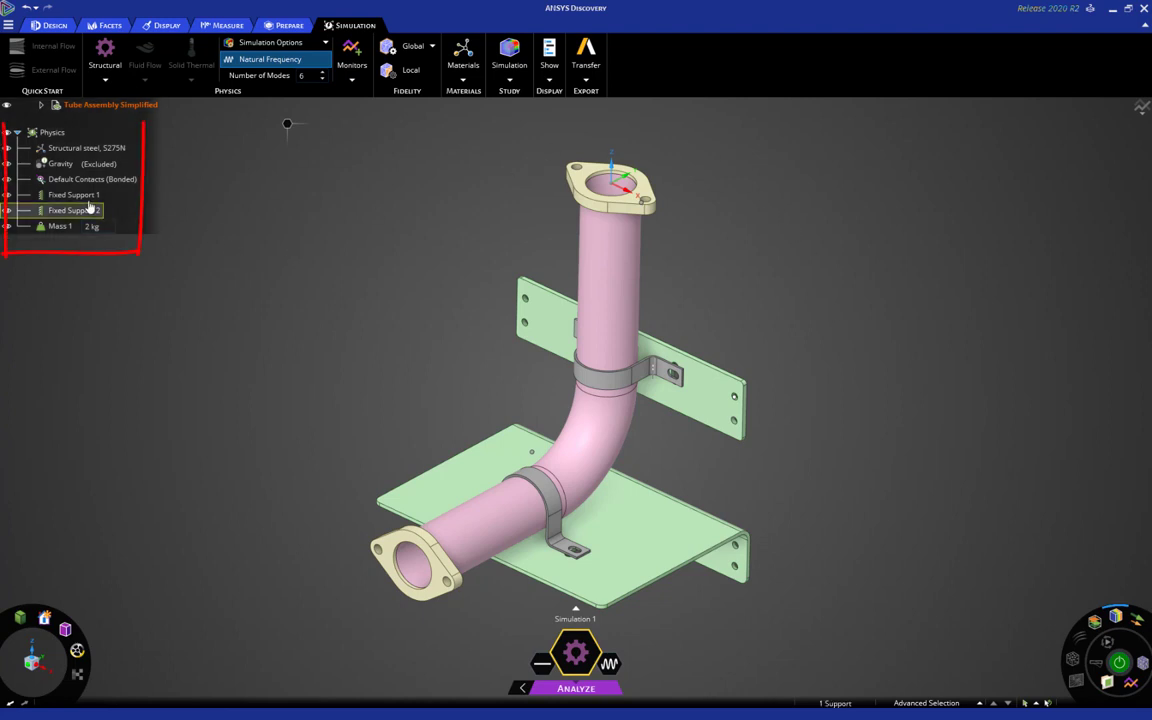
left_click(373, 292)
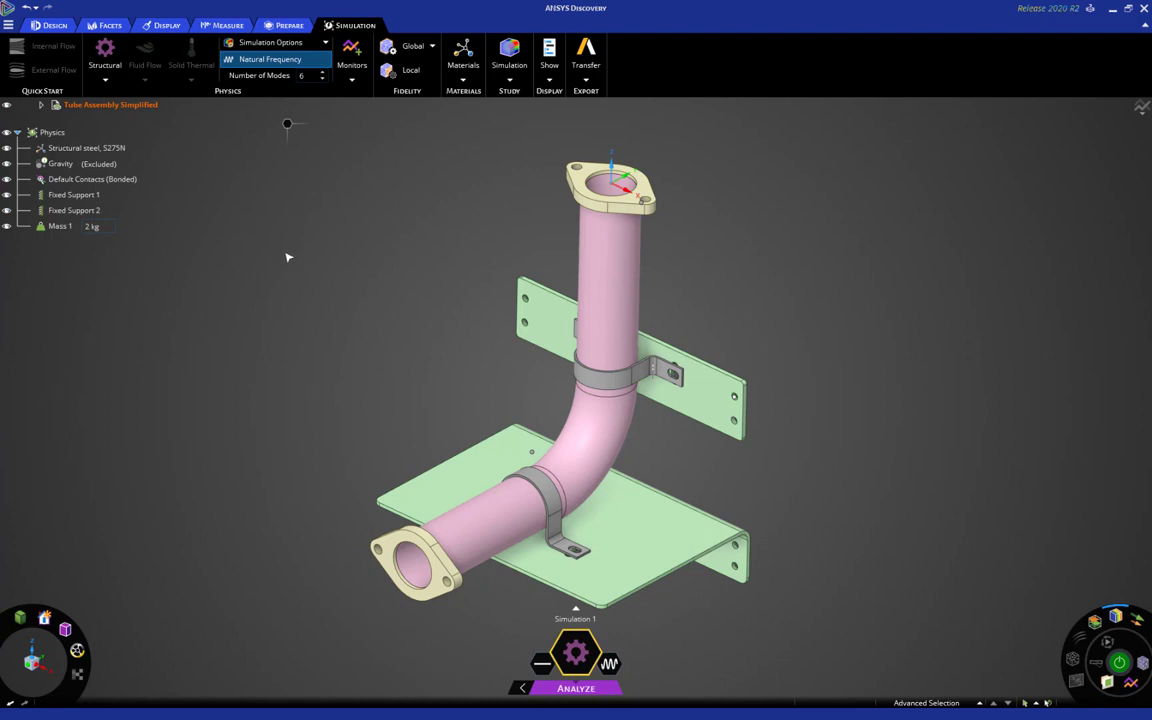
left_click(96, 181)
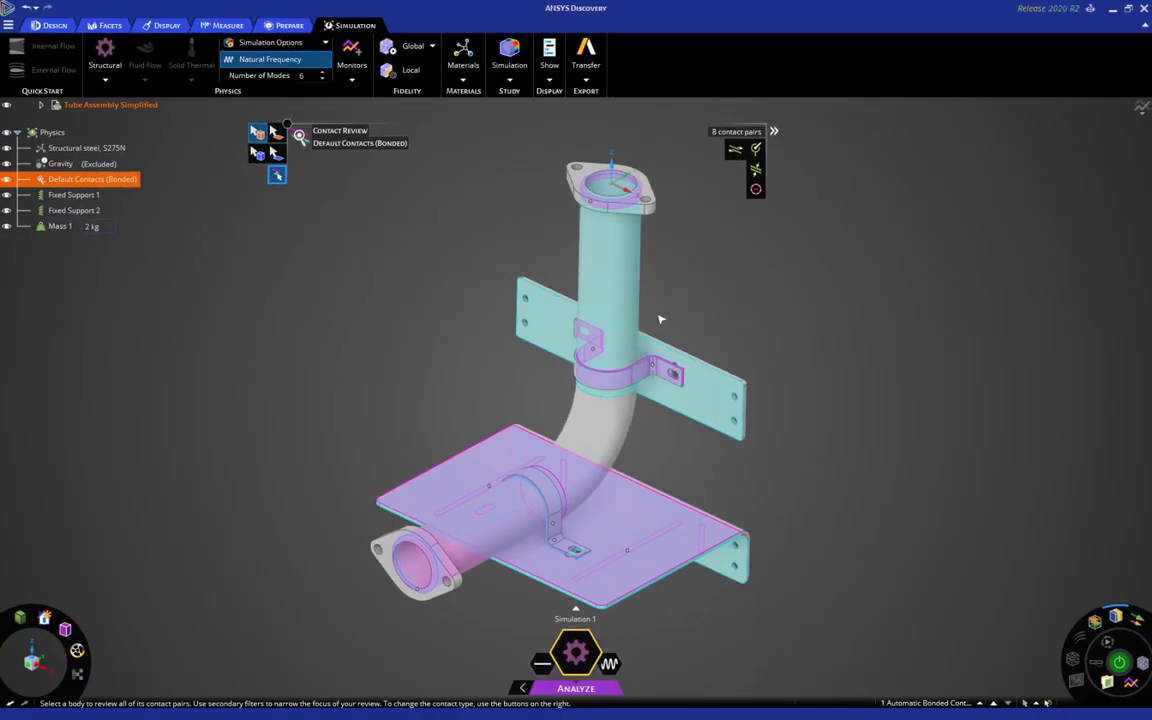
scroll(660, 319, "up", 5)
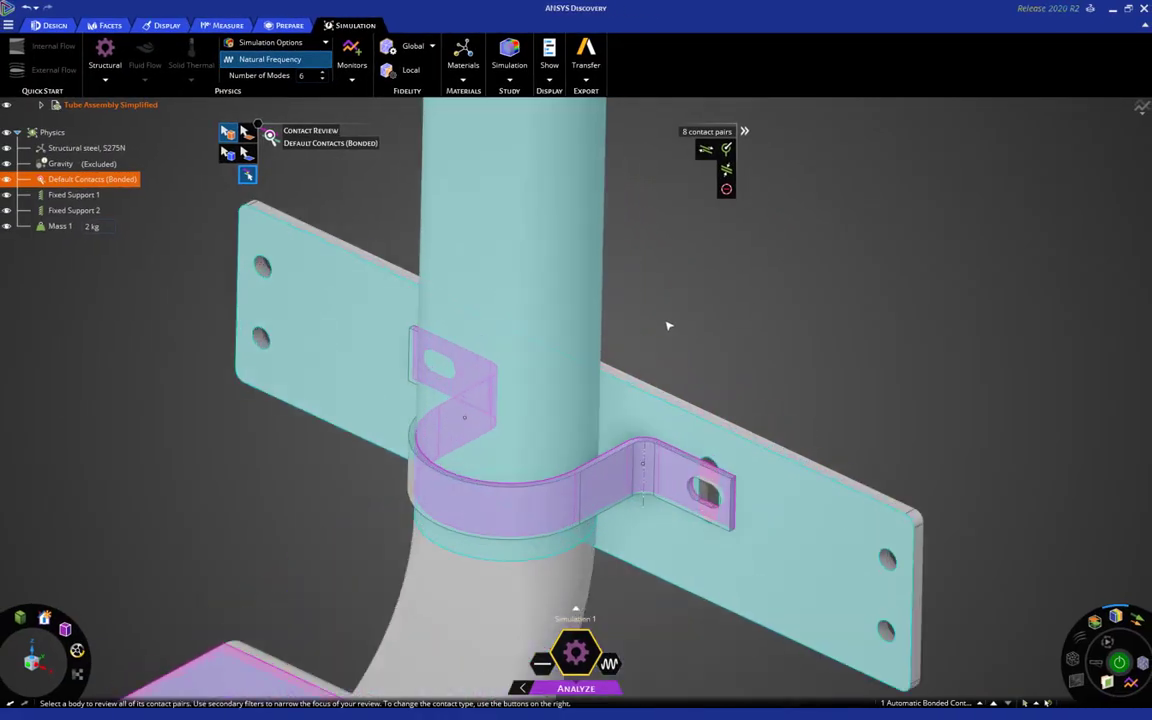
middle_click_drag(667, 323, 702, 316, "shift")
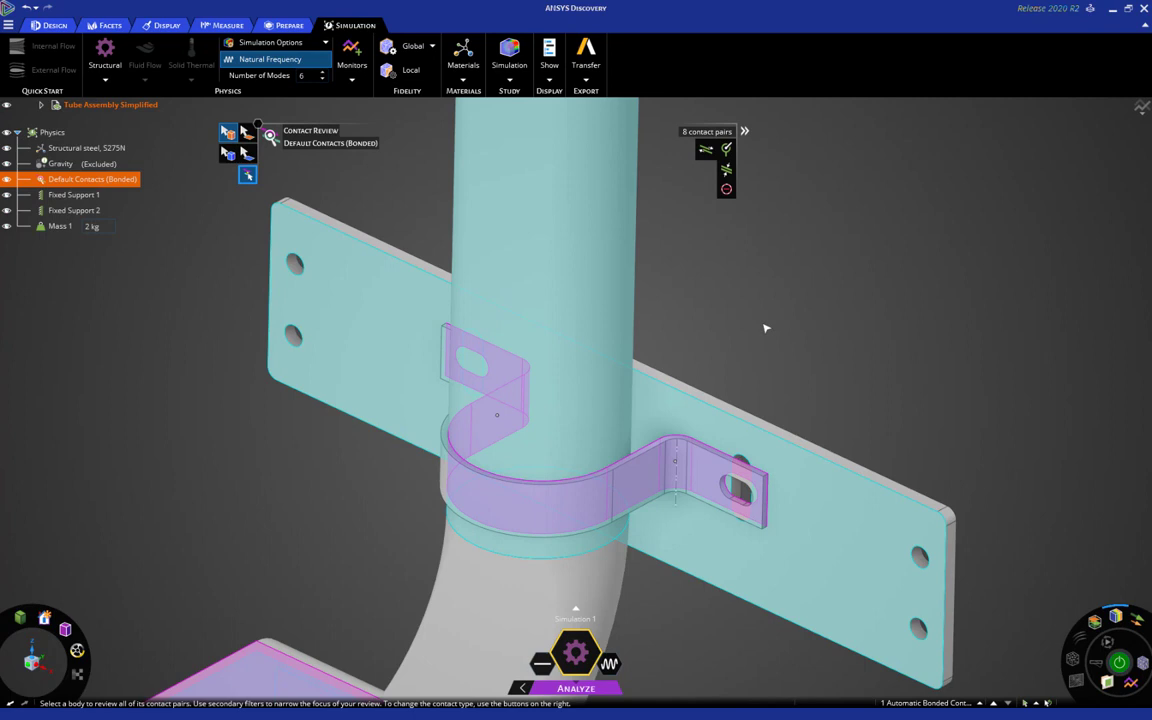
scroll(809, 341, "down", 1)
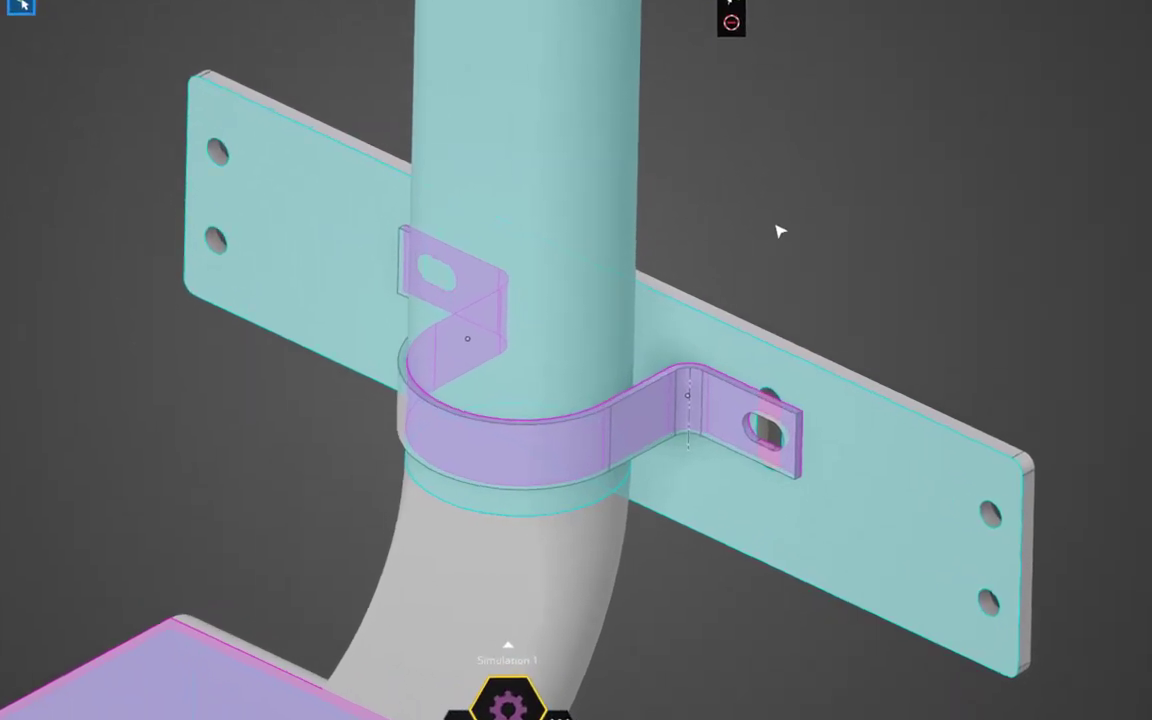
left_click(690, 398)
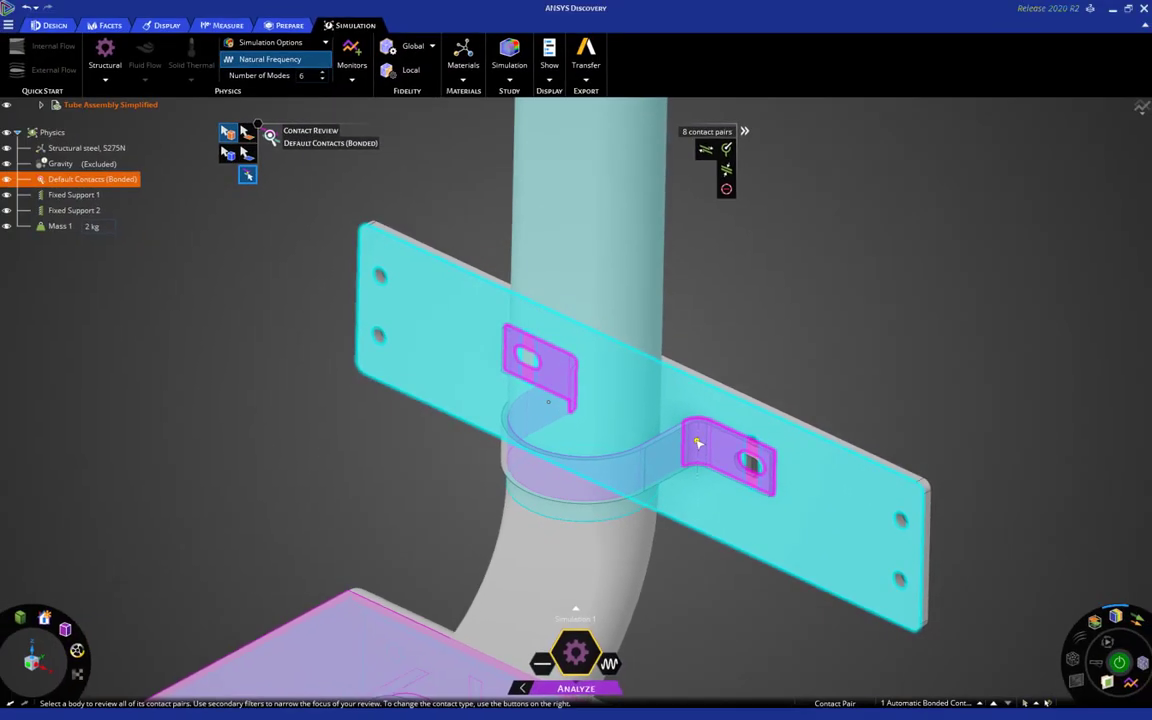
left_click(697, 443)
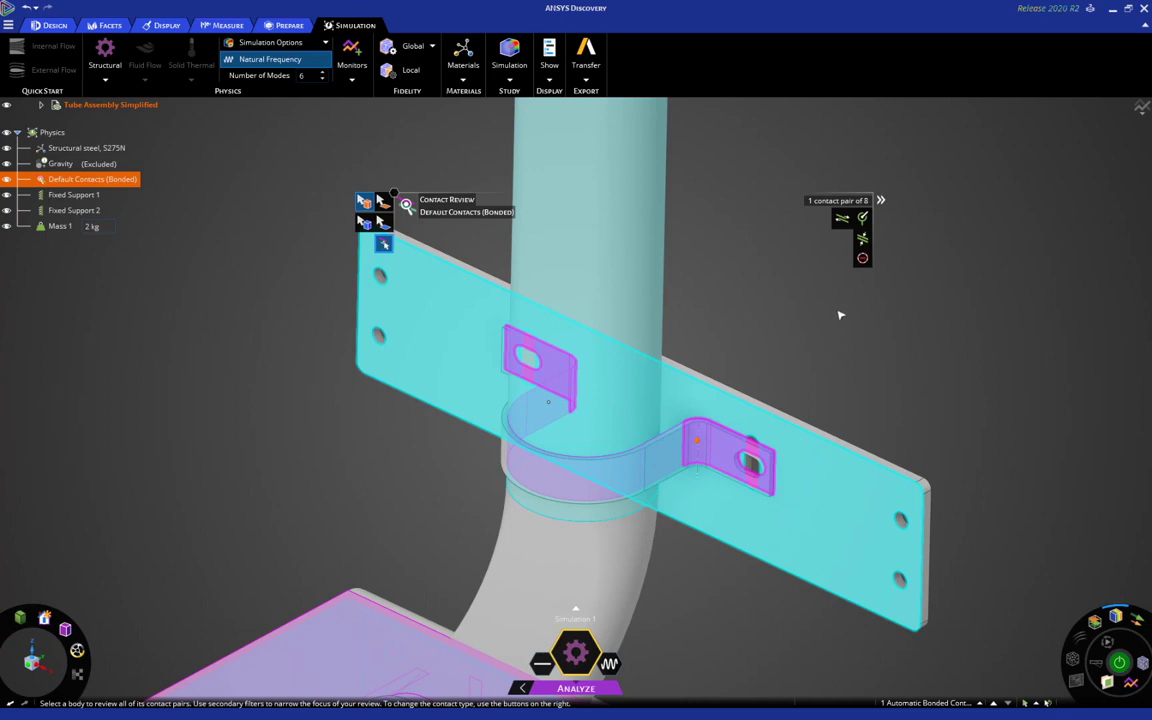
left_click(863, 261)
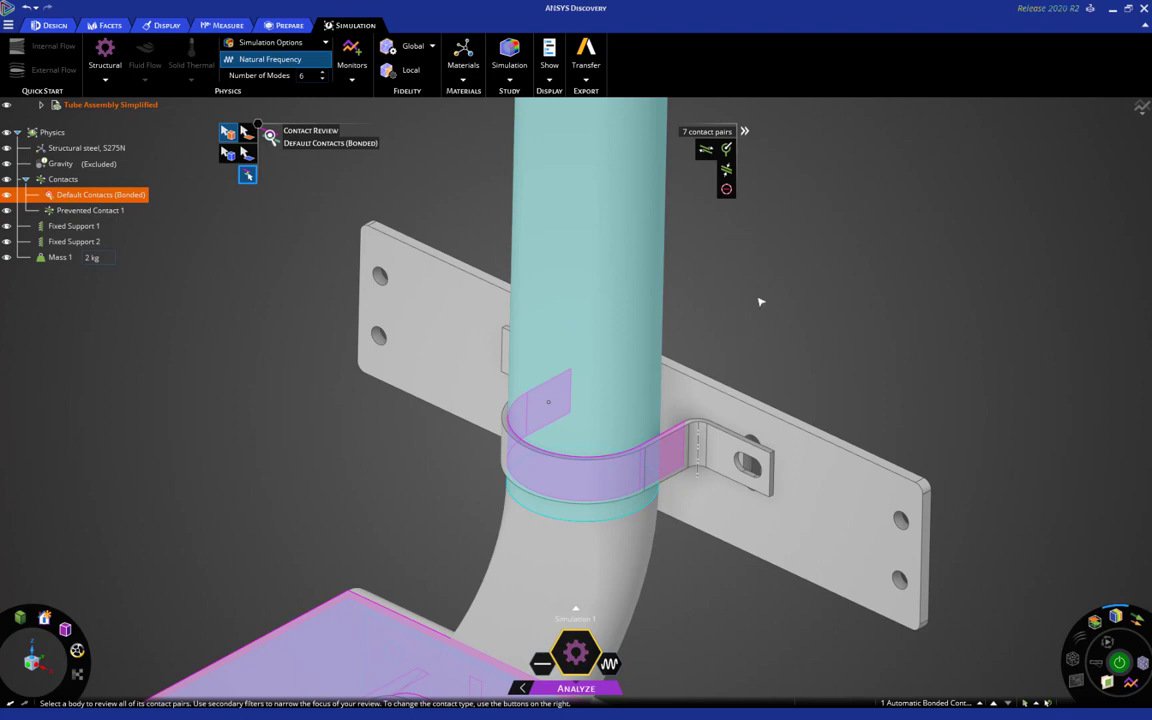
Set contact pairs to No grouping and exclude the two pairs between the upper clamp's flat side faces and the tube from contact detection
left_click(549, 402)
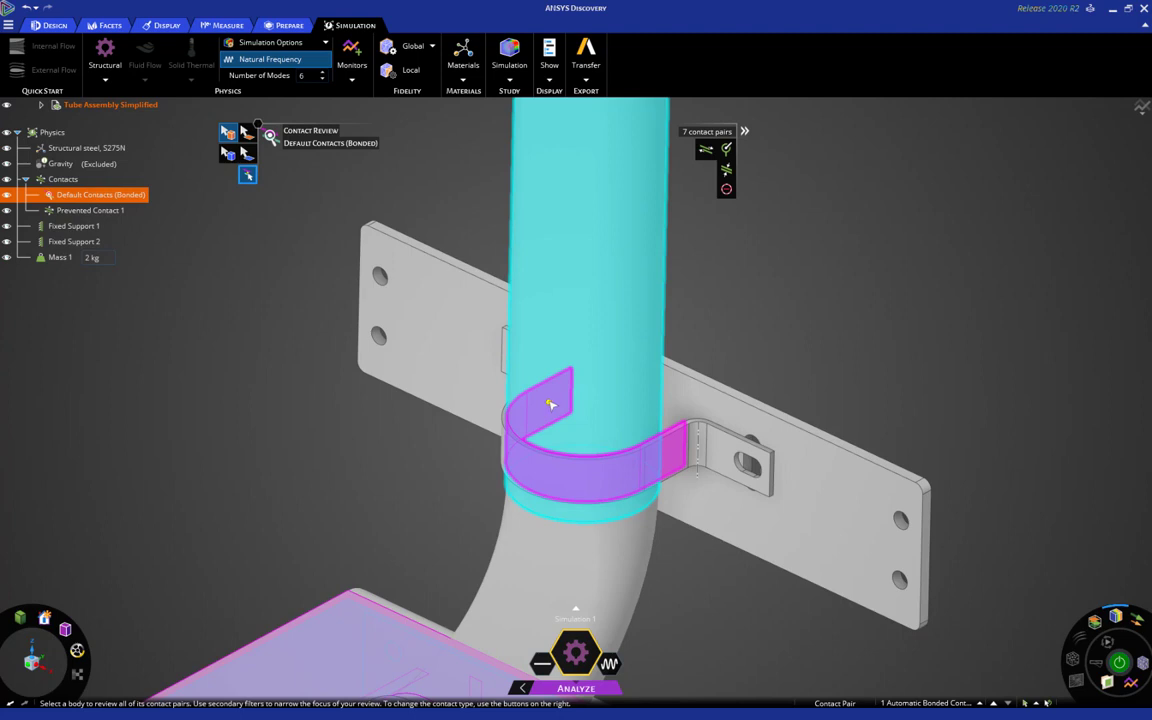
left_click(744, 131)
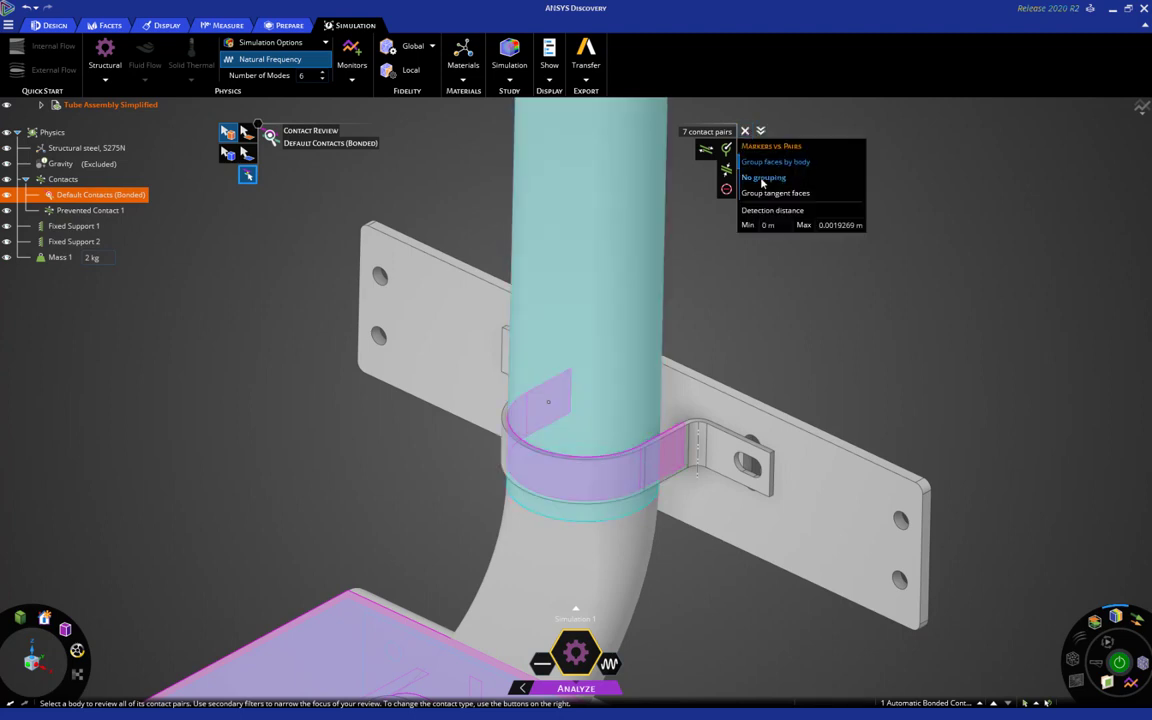
left_click(762, 178)
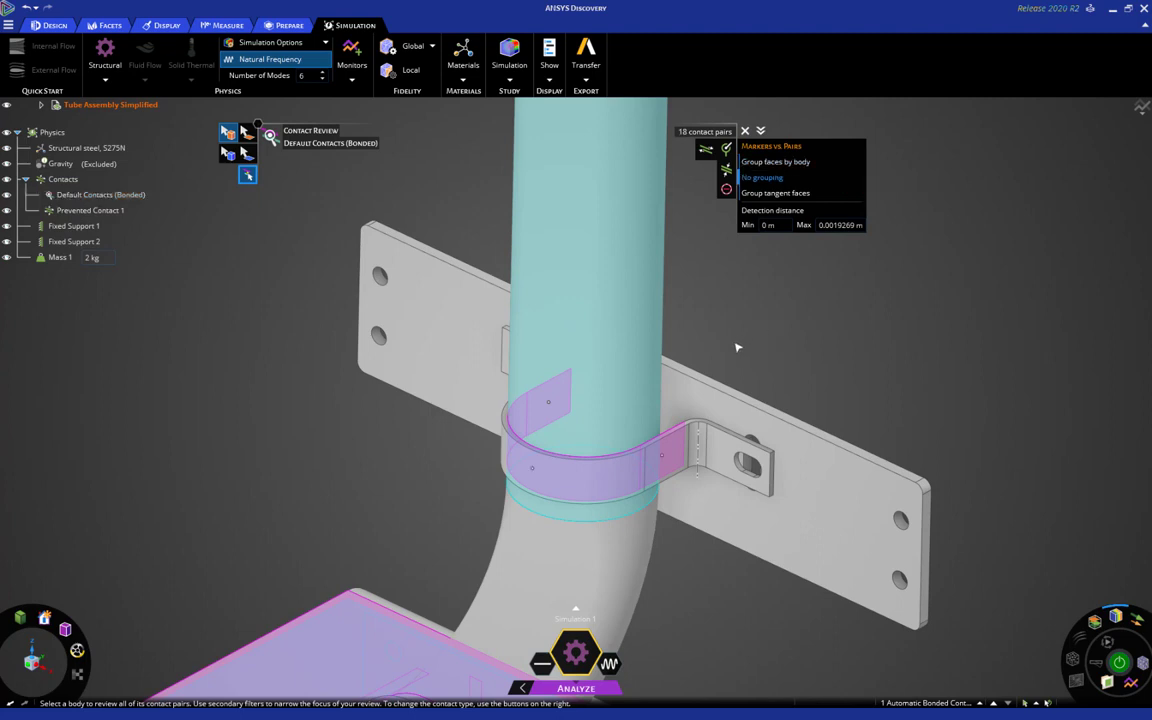
left_click(668, 458)
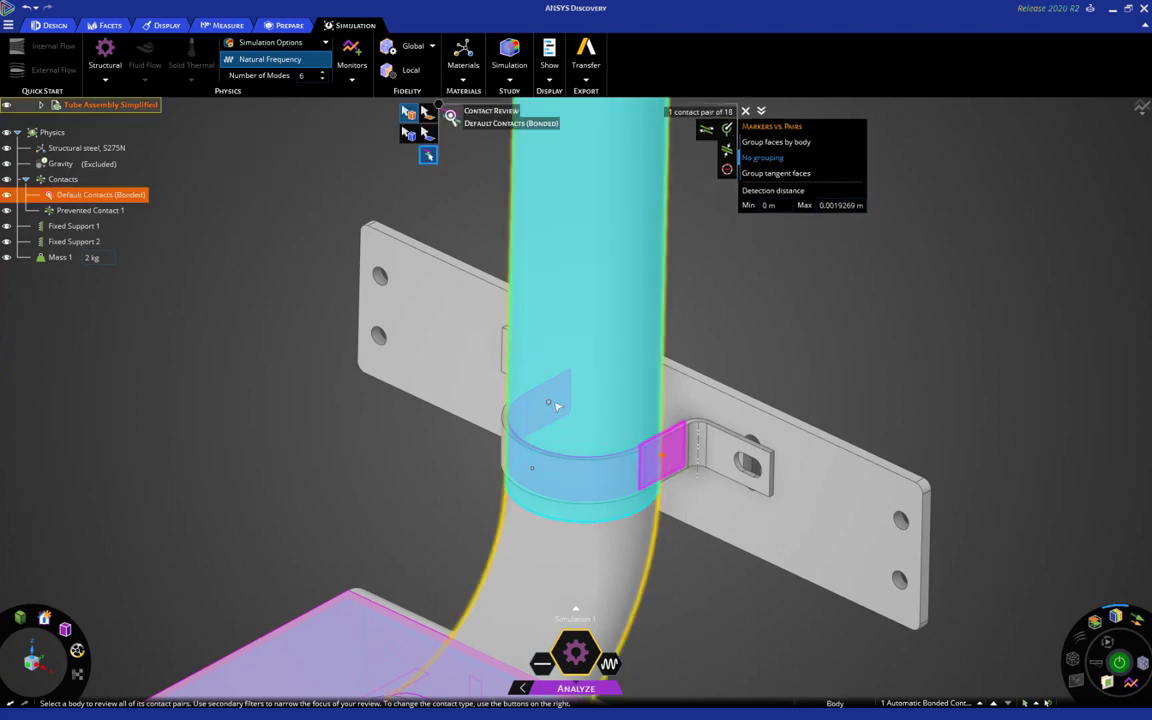
left_click(607, 392, "ctrl")
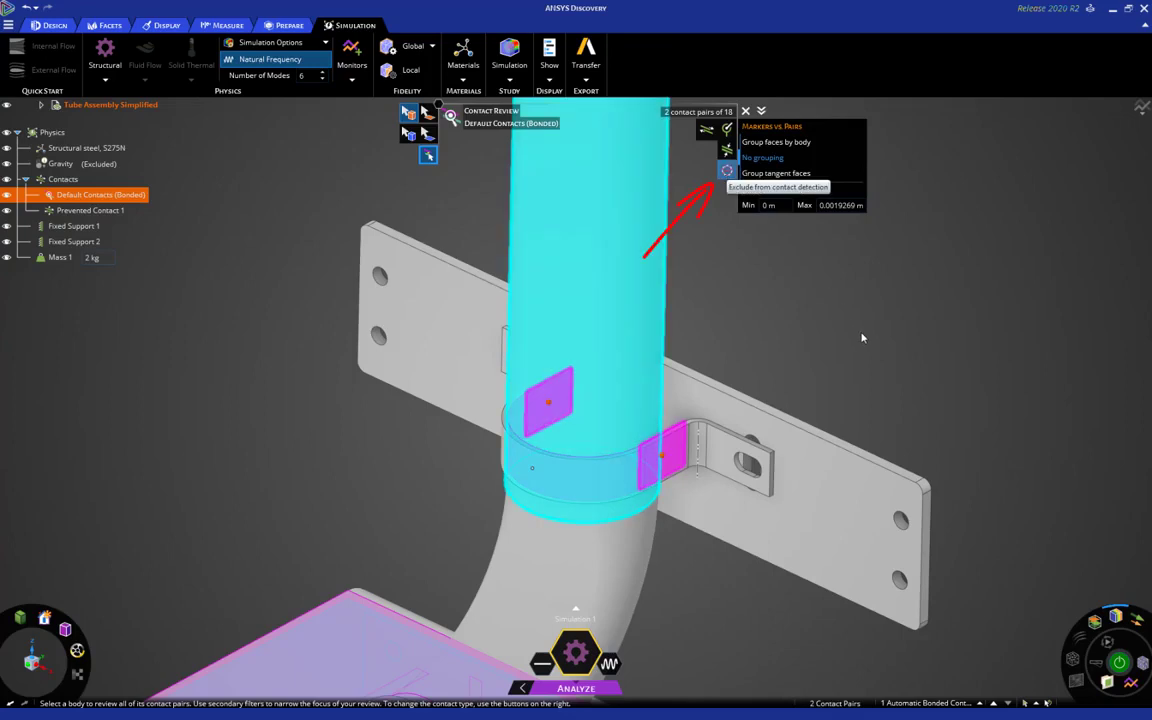
left_click(726, 172)
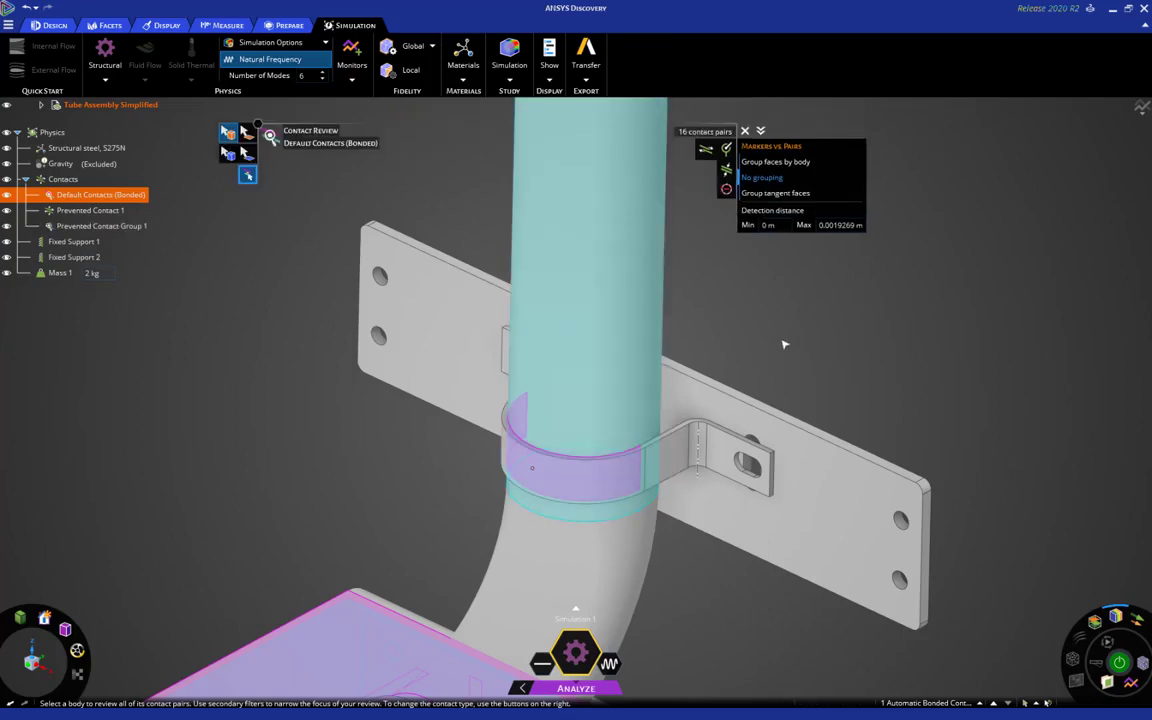
key("Escape")
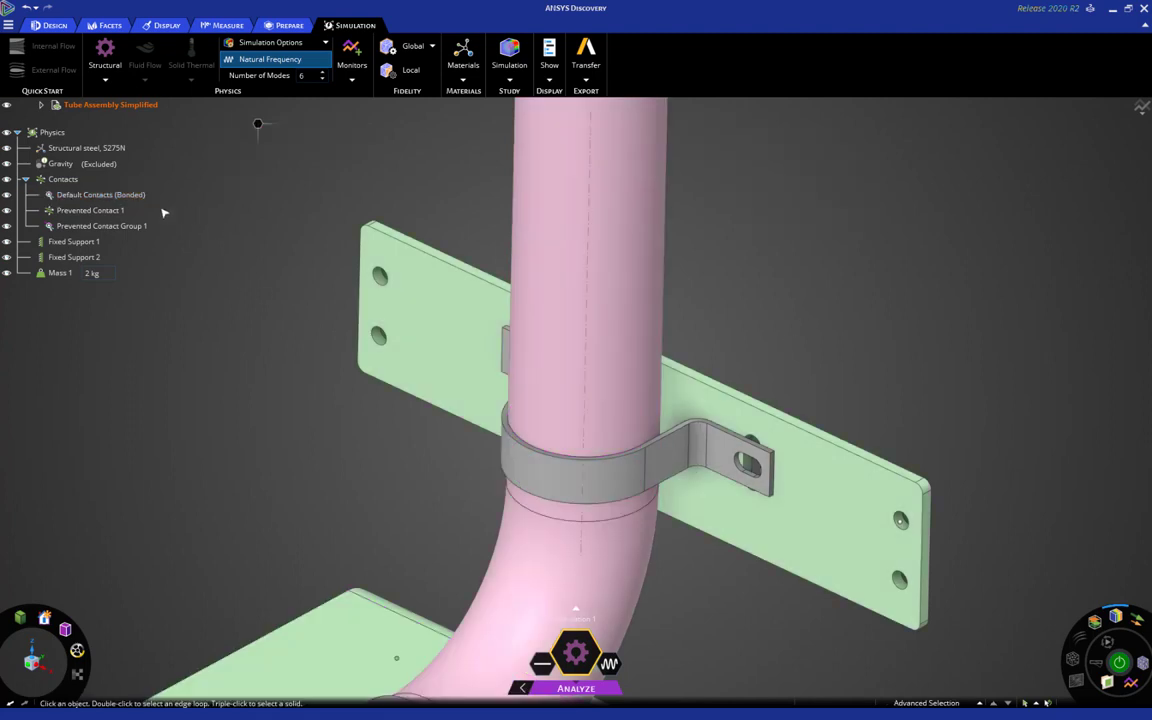
Review the faces assigned to Prevented Contact 1 and the pairs in Prevented Contact Group 1
left_click(89, 212)
left_click(89, 212)
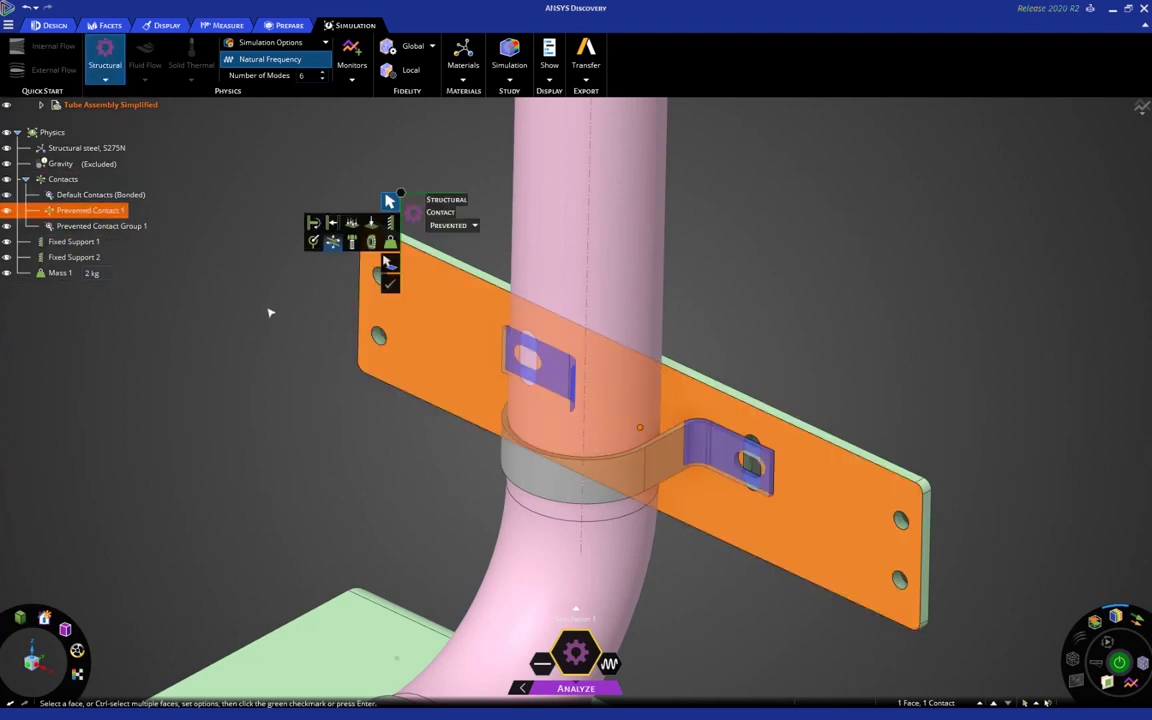
double_click(122, 228)
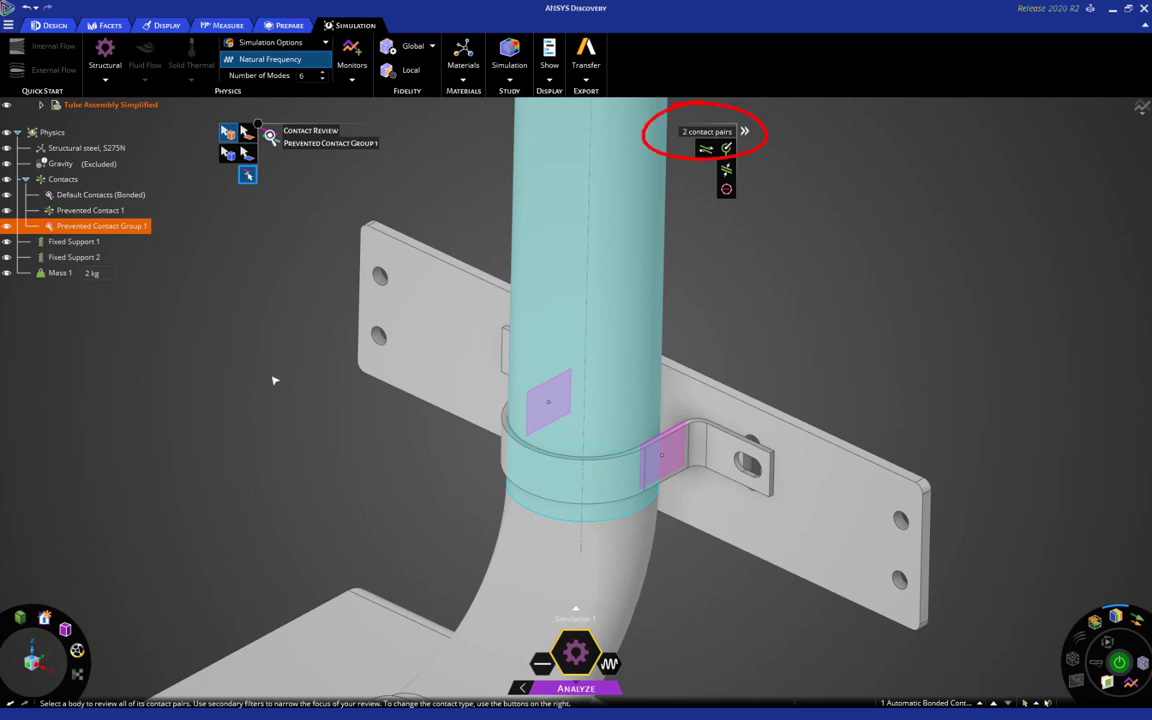
left_click(95, 210)
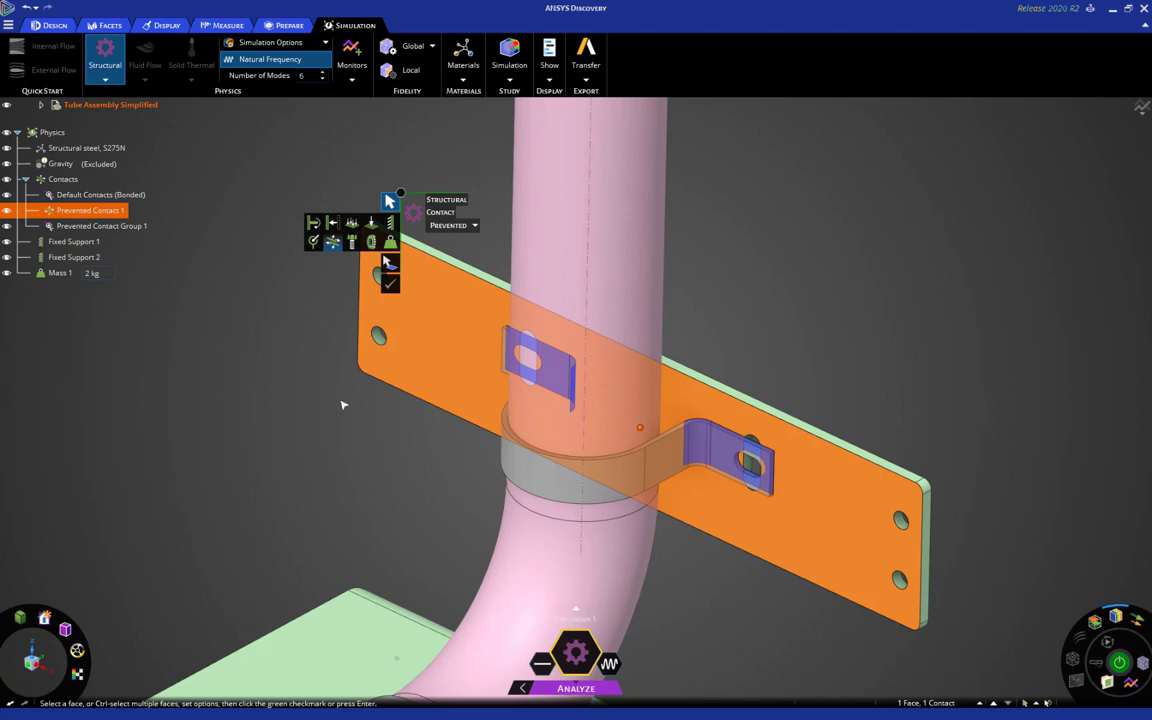
key("Escape")
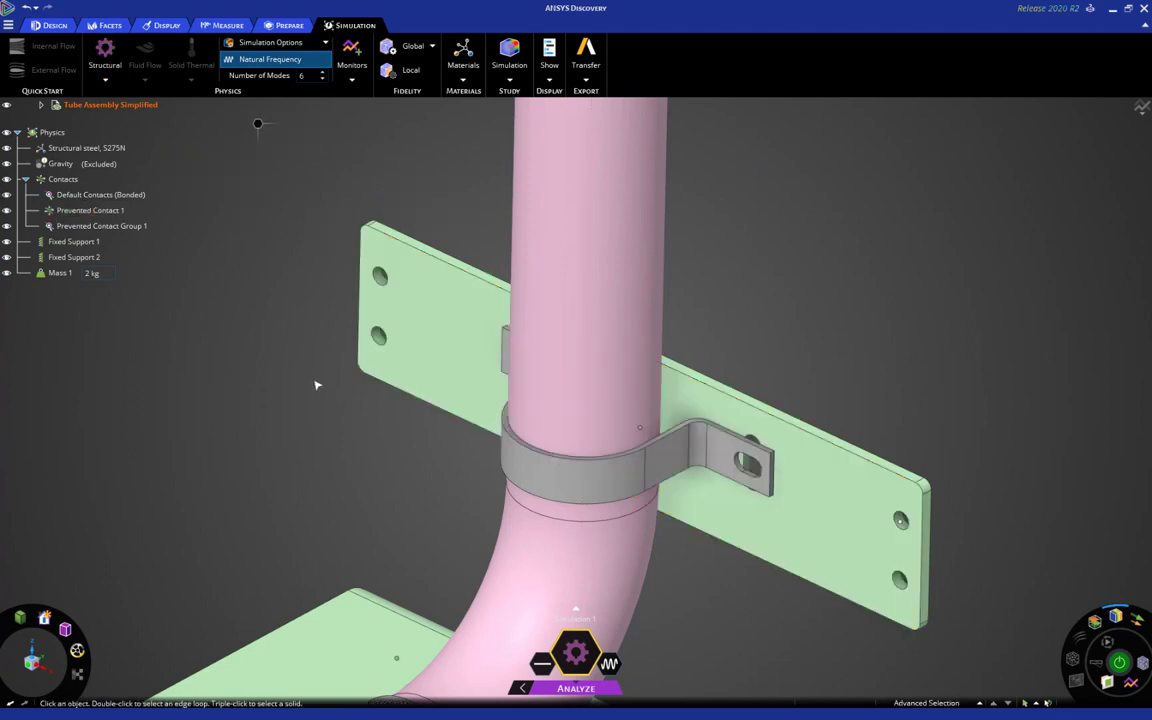
Create a Fixed joint from the mounting plate's slot face loop to the overlapping slot in the upper clamp's front tab
scroll(313, 385, "down", 1)
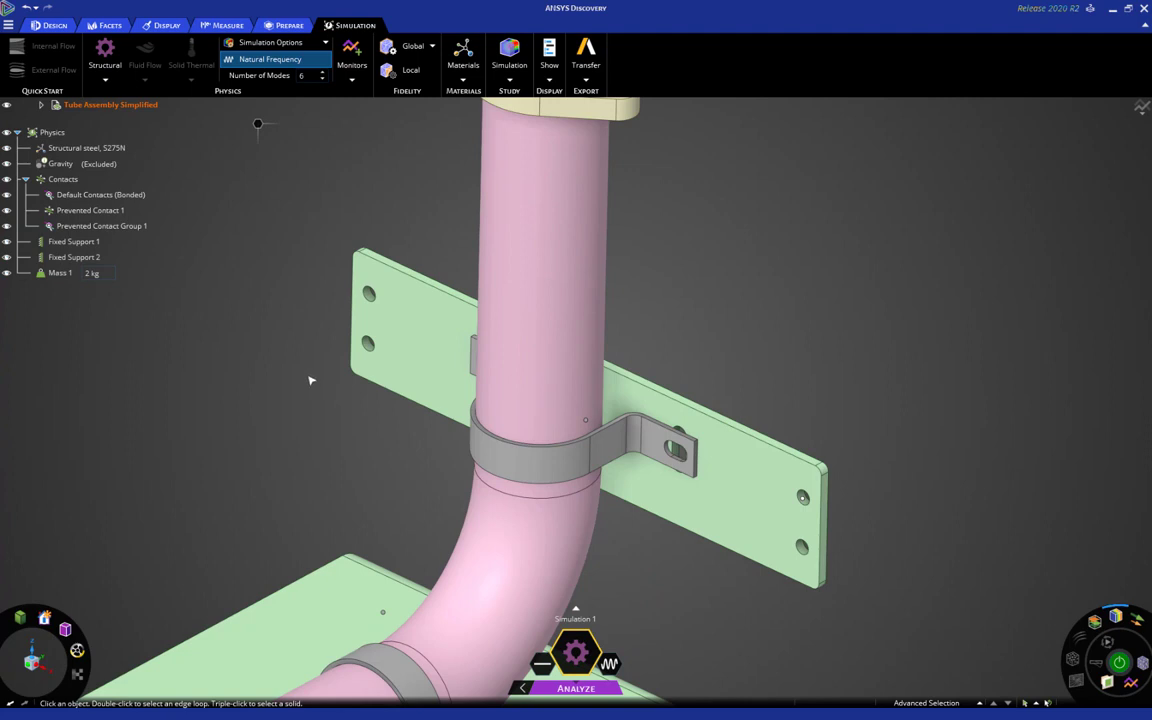
left_click(676, 450)
scroll(679, 440, "up", 3)
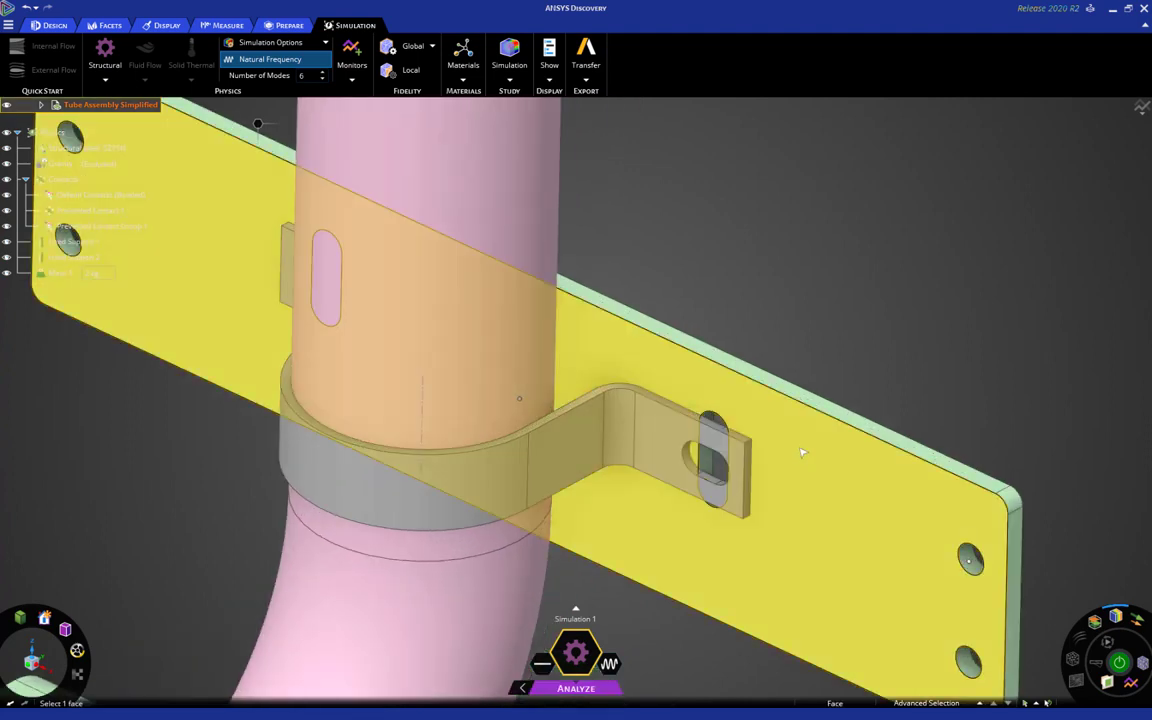
mouse_move(773, 342)
middle_mouse_down()
mouse_move(764, 274)
mouse_move(811, 308)
middle_mouse_up()
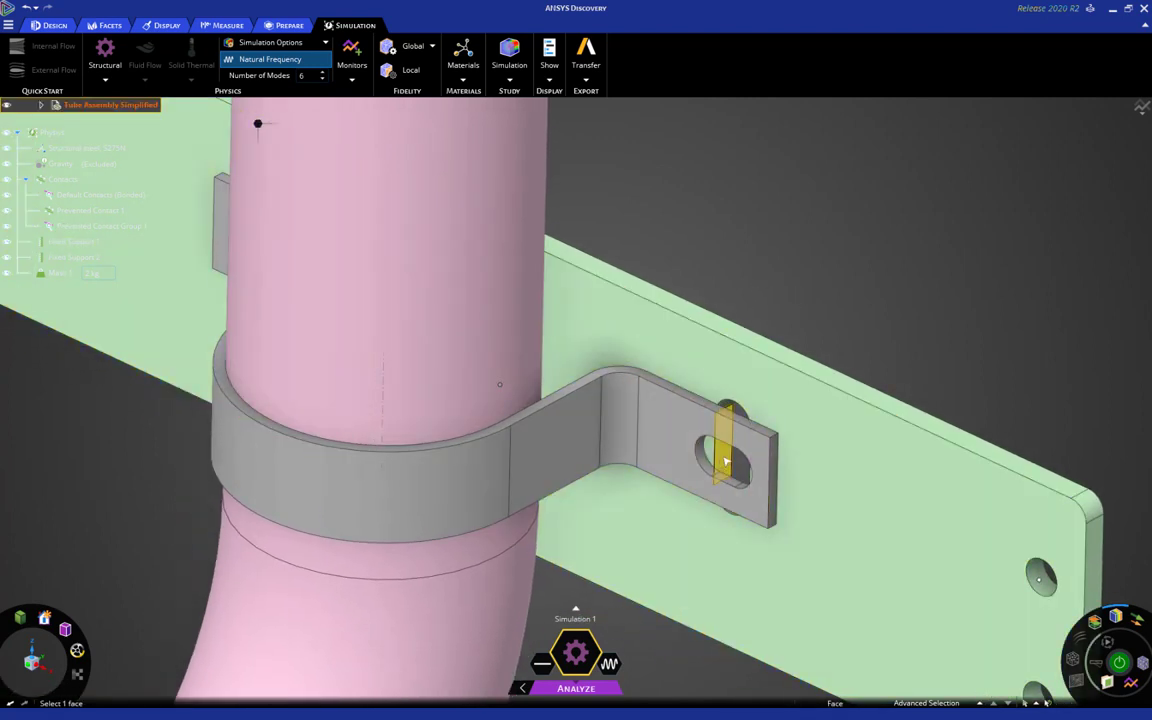
double_click(727, 460)
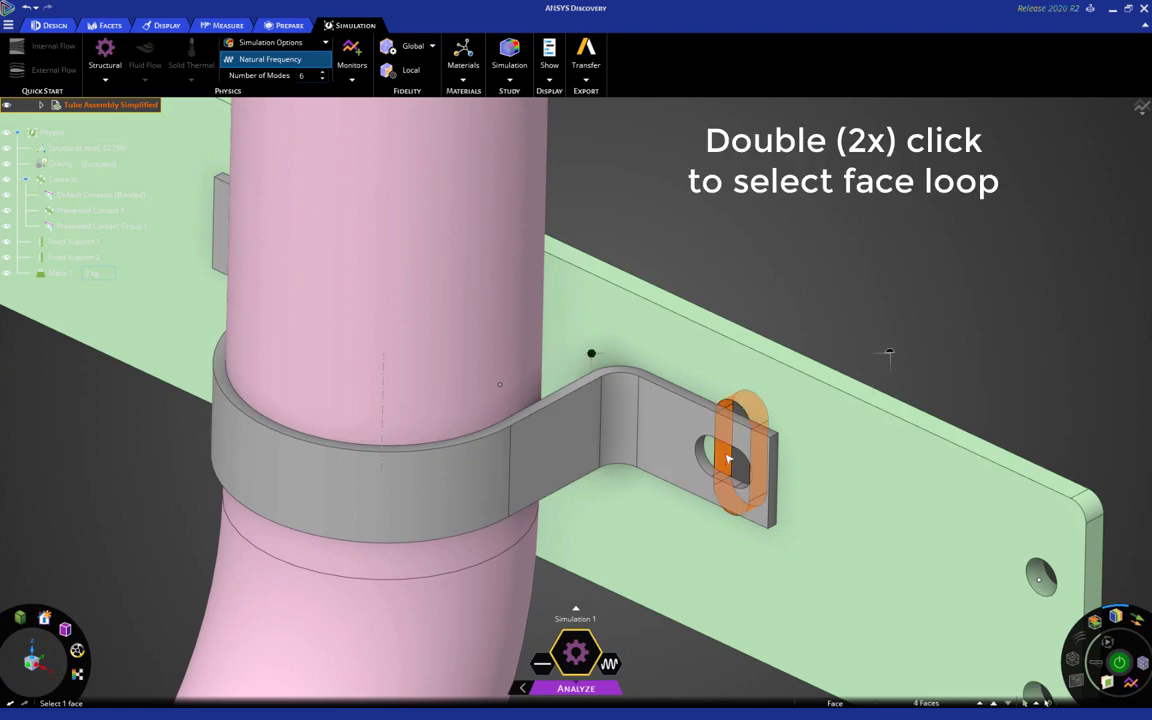
right_click(591, 352)
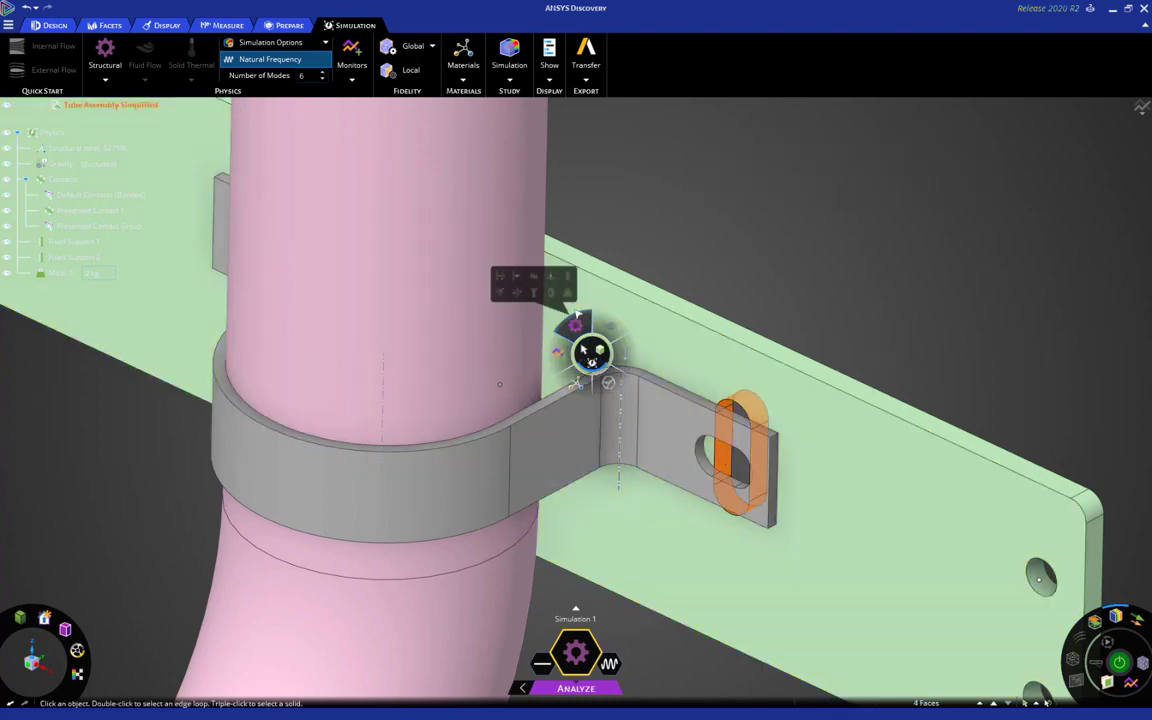
left_click(500, 292)
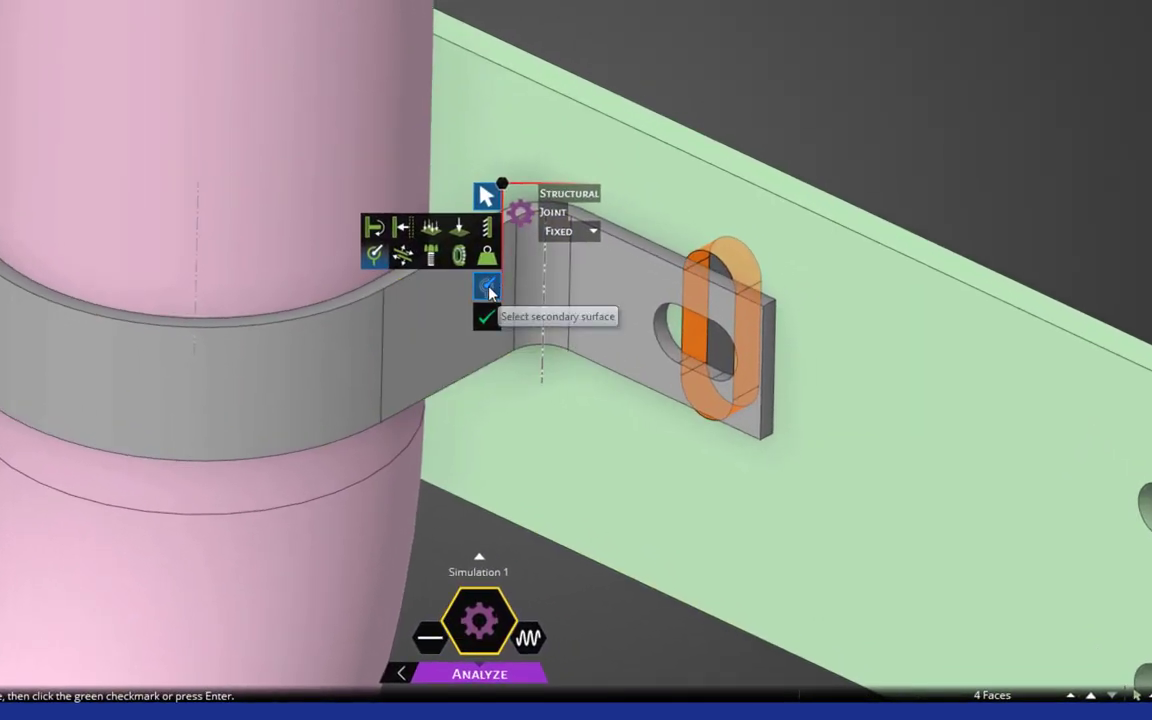
left_click(488, 288)
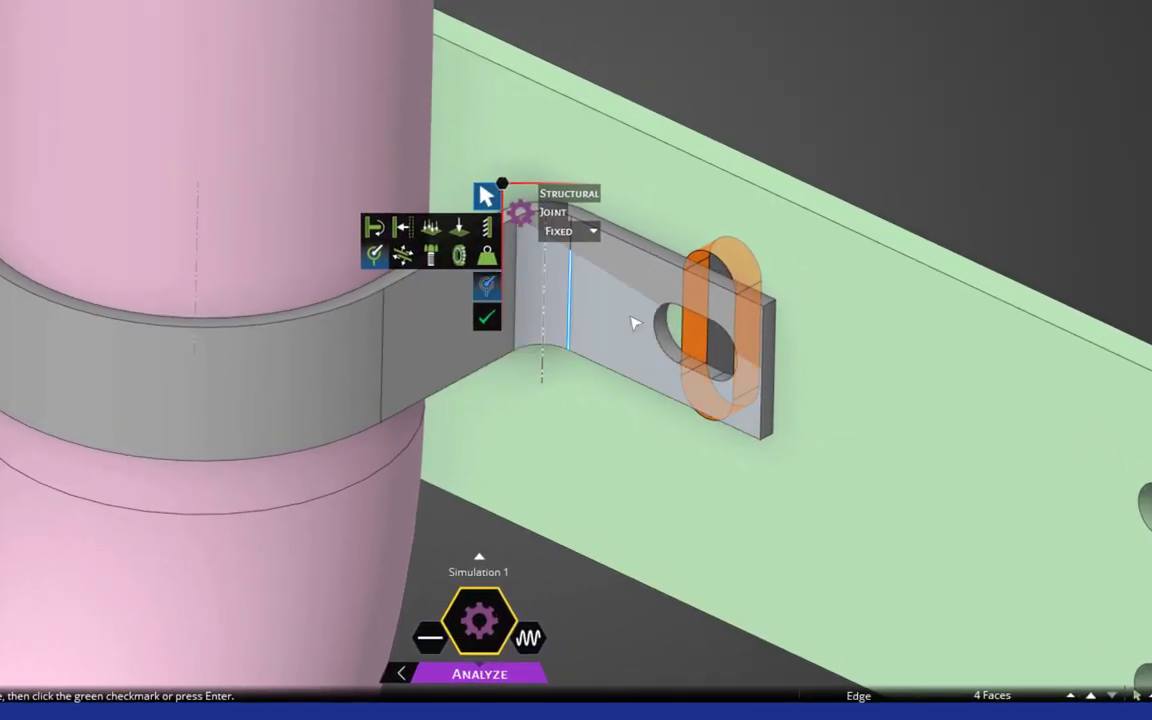
left_click(672, 347)
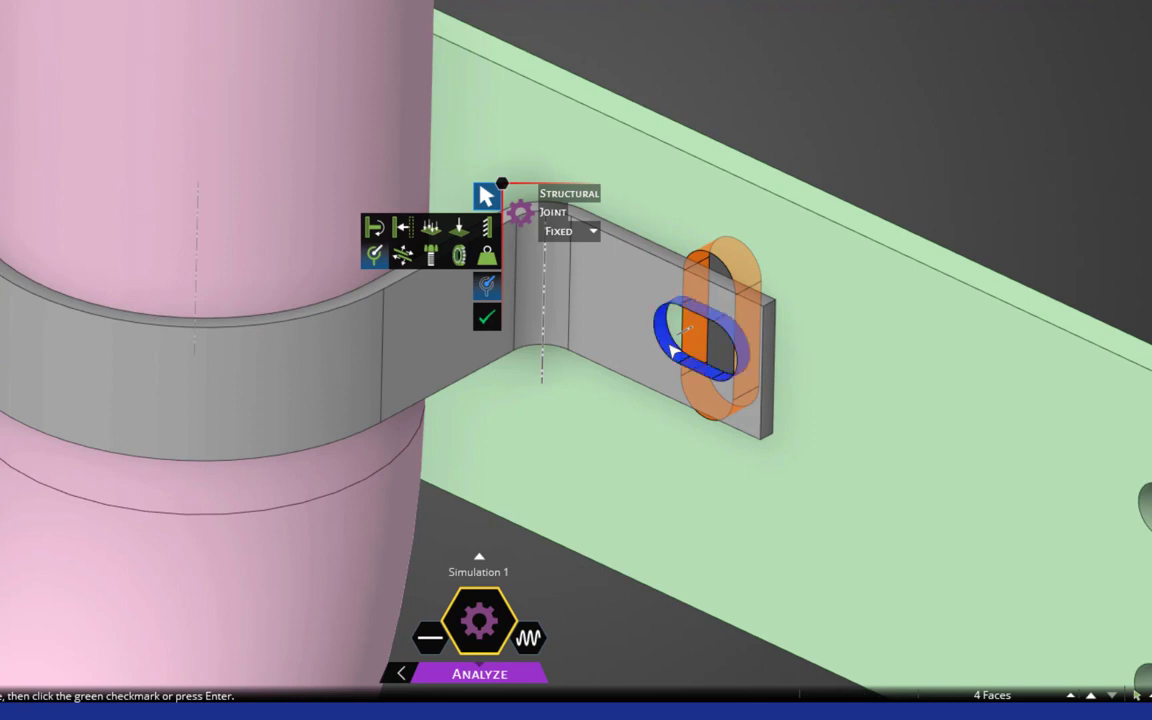
left_click(589, 232)
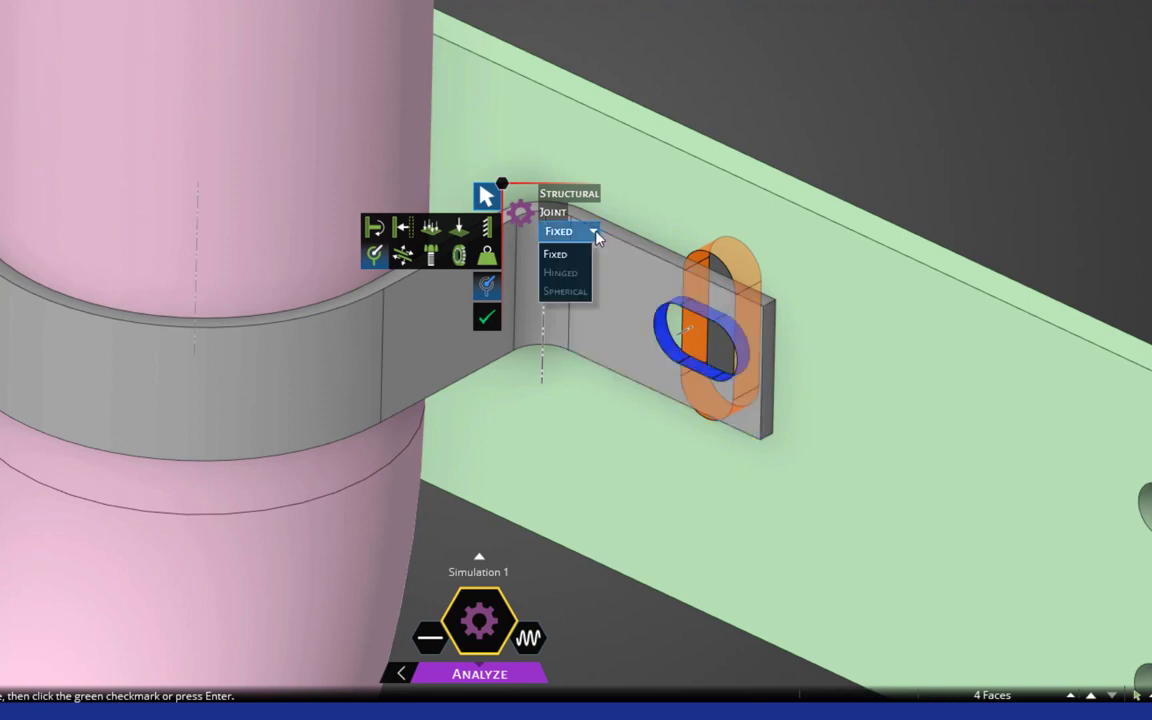
left_click(556, 256)
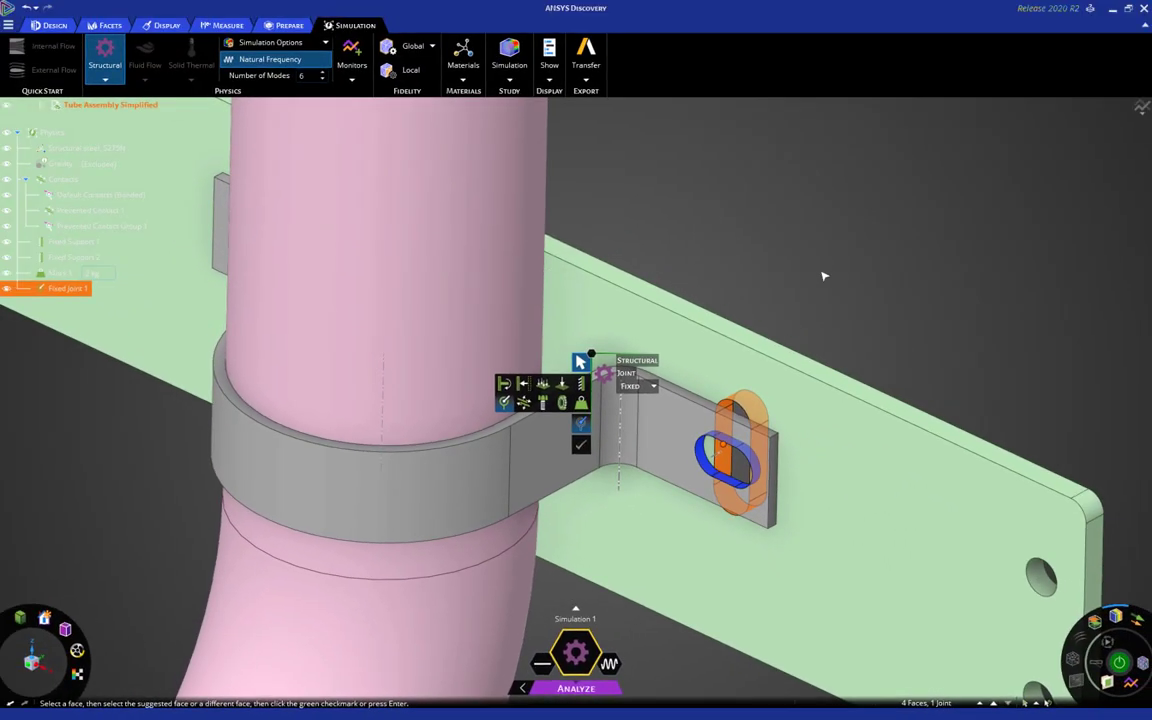
Create a Fixed joint from the mounting plate's slot face loop to the overlapping slot in the upper clamp's rear tab
scroll(848, 287, "down", 5)
middle_click_drag(878, 255, 822, 301, "shift")
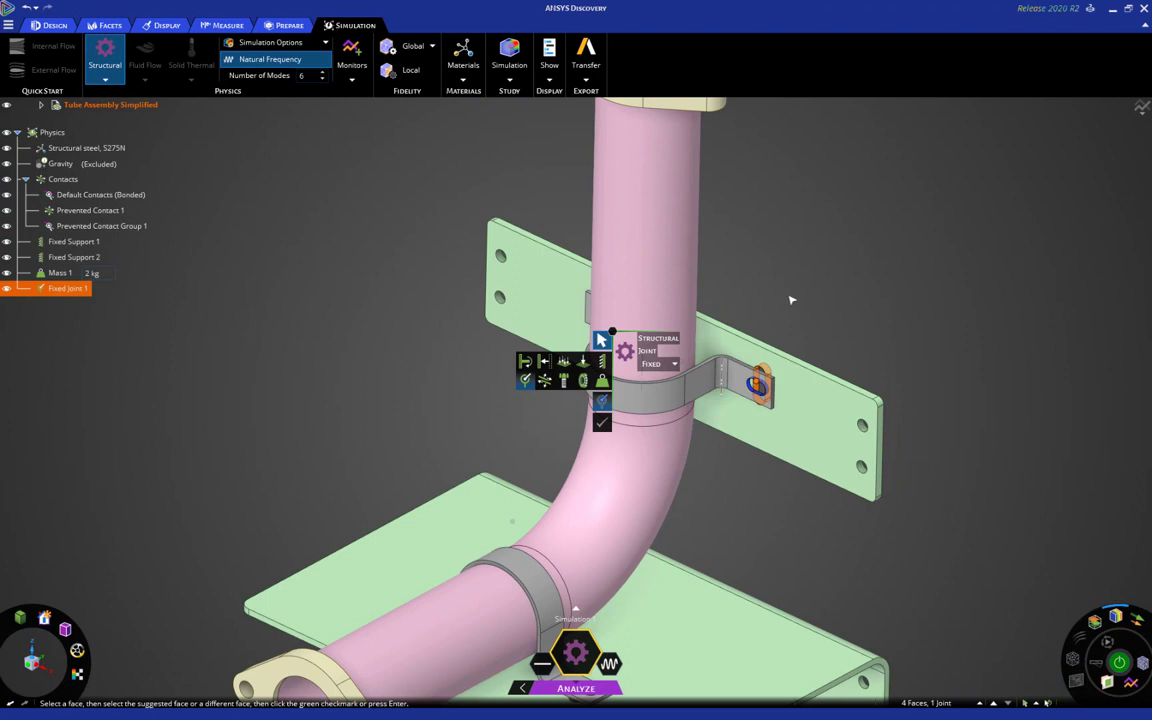
key("Escape")
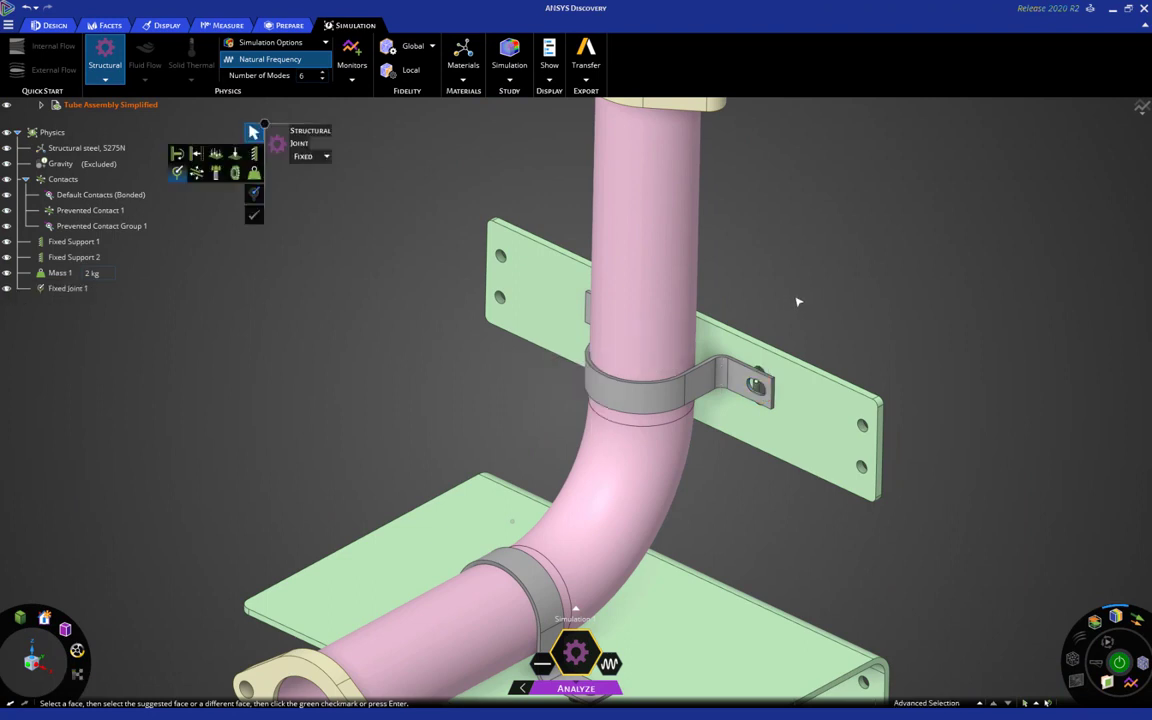
middle_click_drag(785, 294, 712, 280)
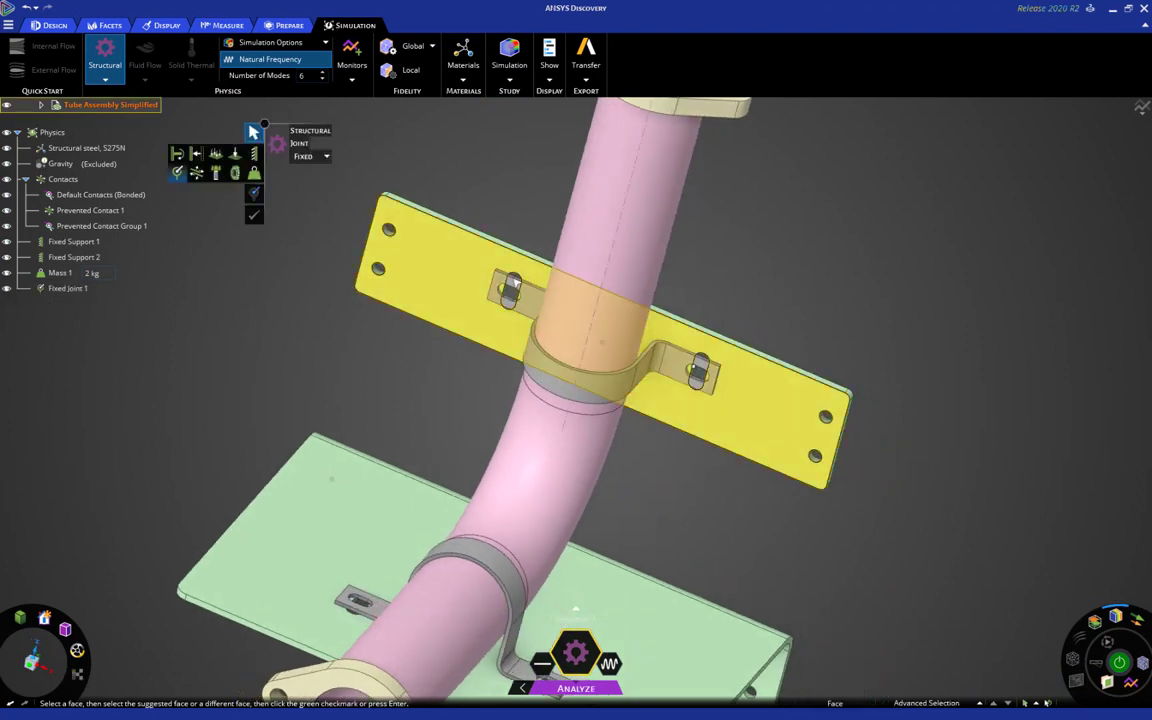
scroll(508, 290, "up", 6)
middle_click_drag(532, 300, 532, 308)
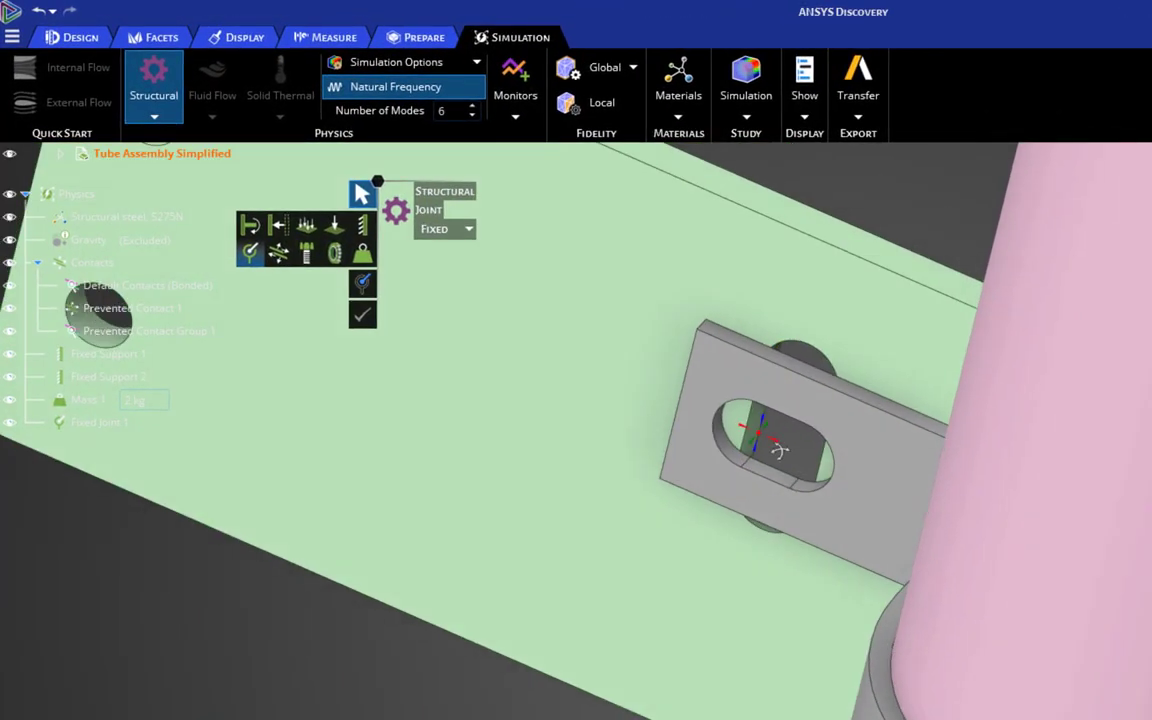
left_click(760, 428)
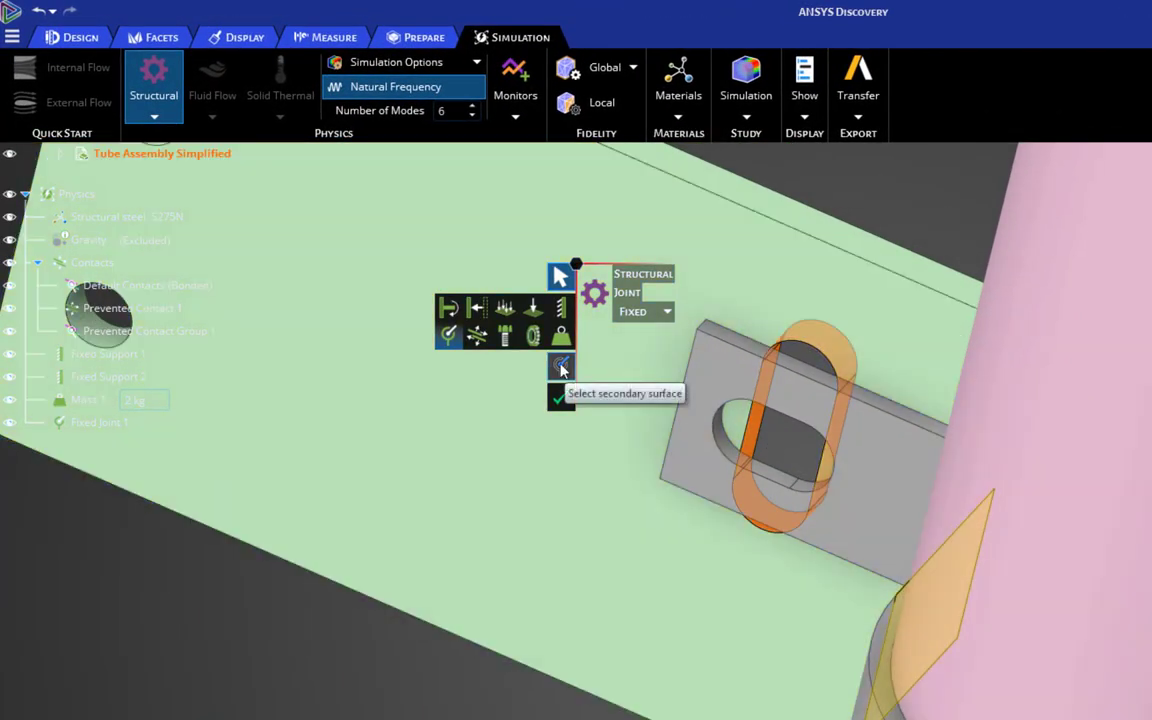
left_click(561, 368)
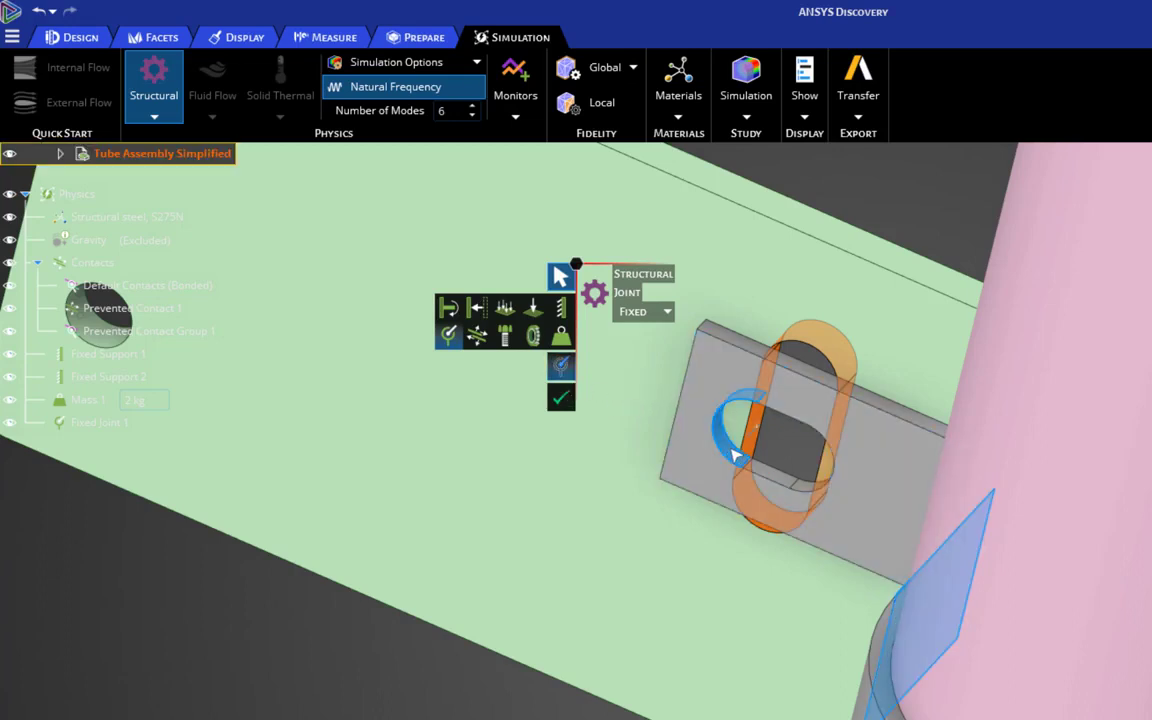
left_click(735, 455)
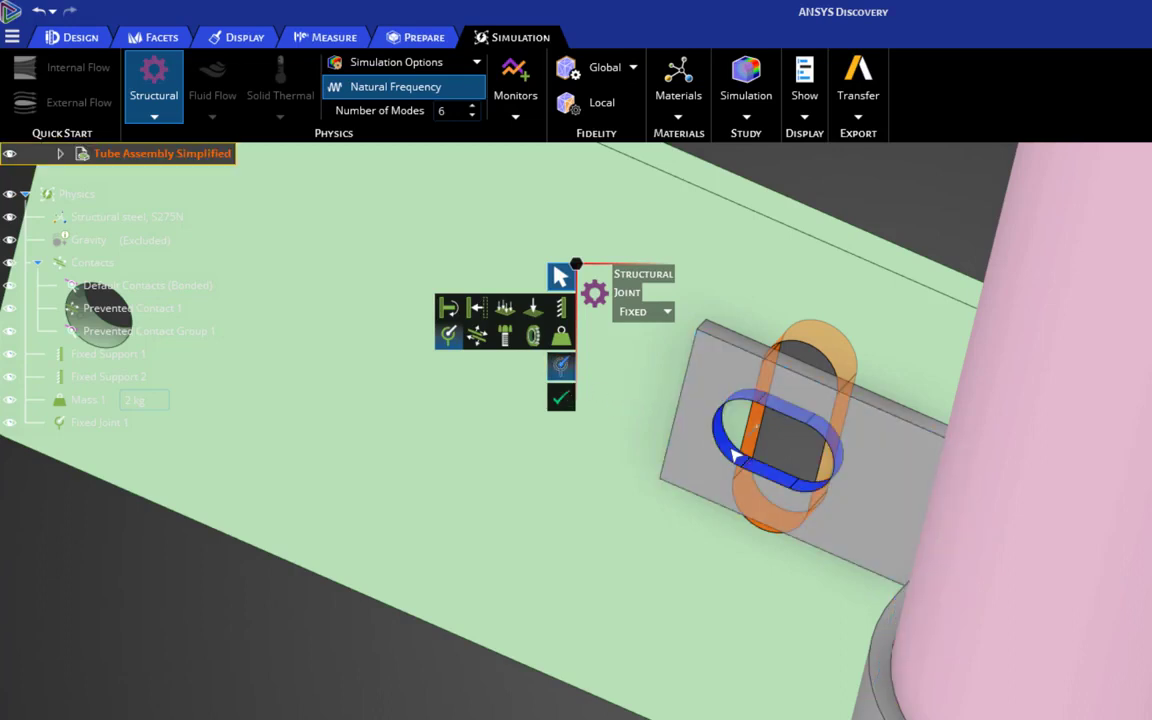
left_click(561, 397)
key("Escape")
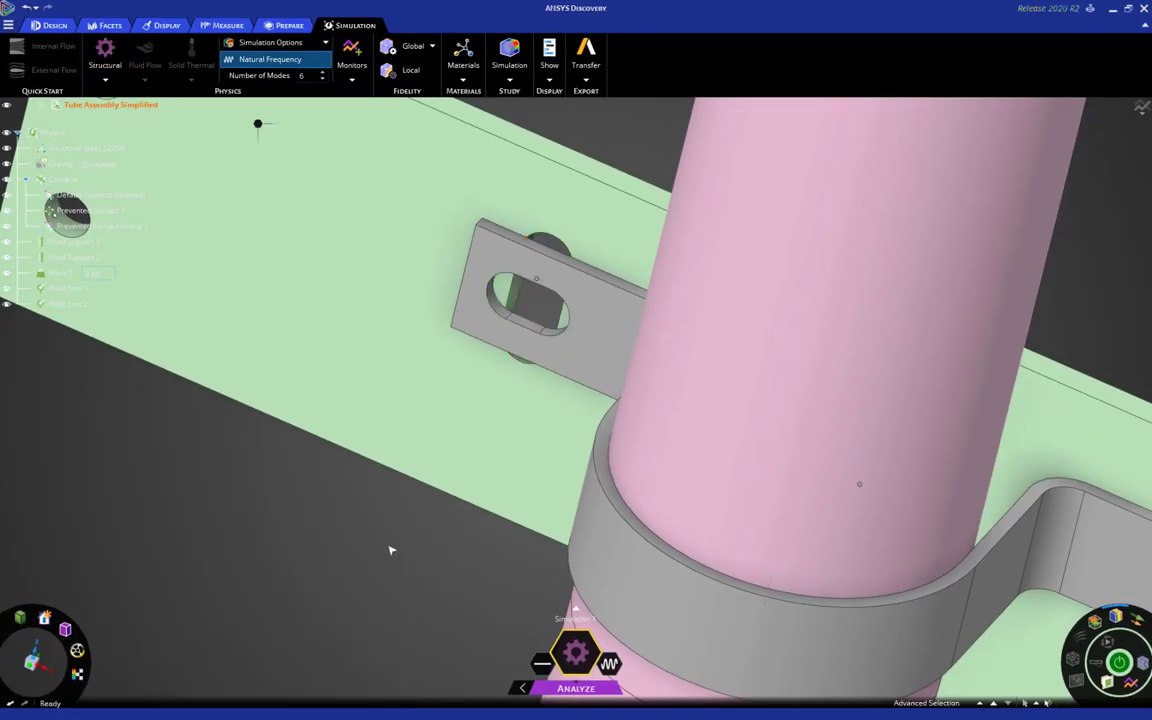
Examine the lower clamp's tabs and slots where they sit on the bent mounting bracket
scroll(390, 547, "down", 6)
middle_click_drag(646, 465, 795, 231, "shift")
scroll(590, 612, "up", 3)
scroll(585, 605, "up", 3)
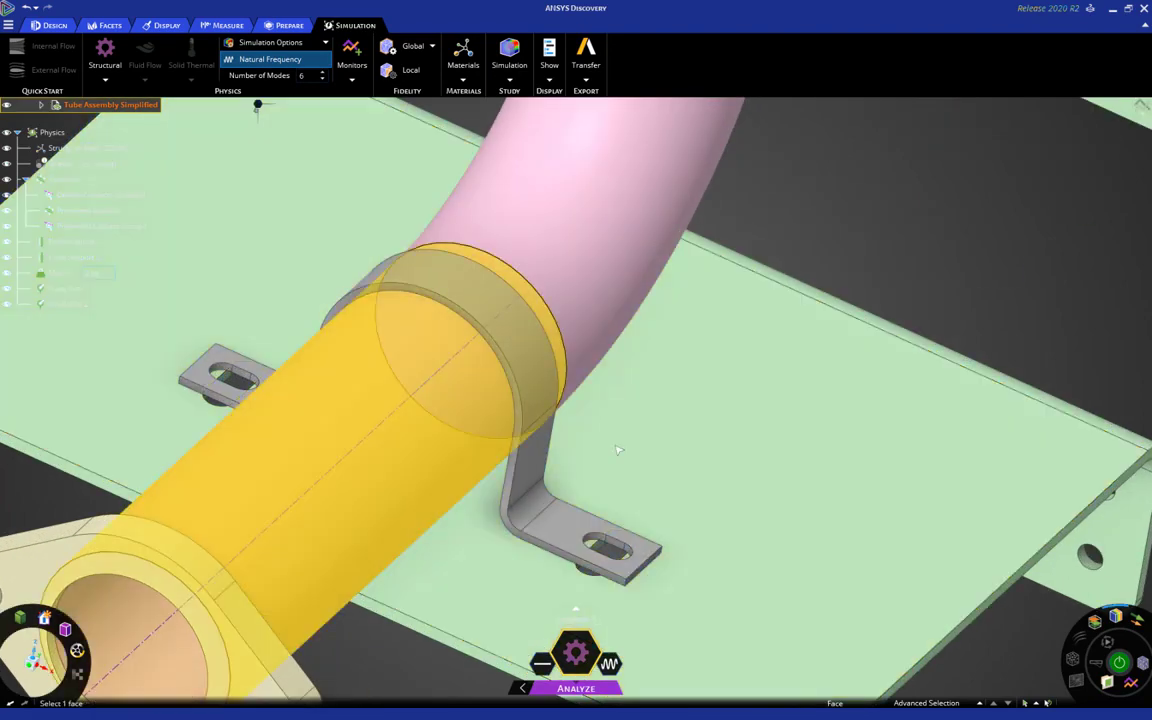
scroll(789, 471, "down", 6)
middle_click_drag(944, 437, 805, 429, "shift")
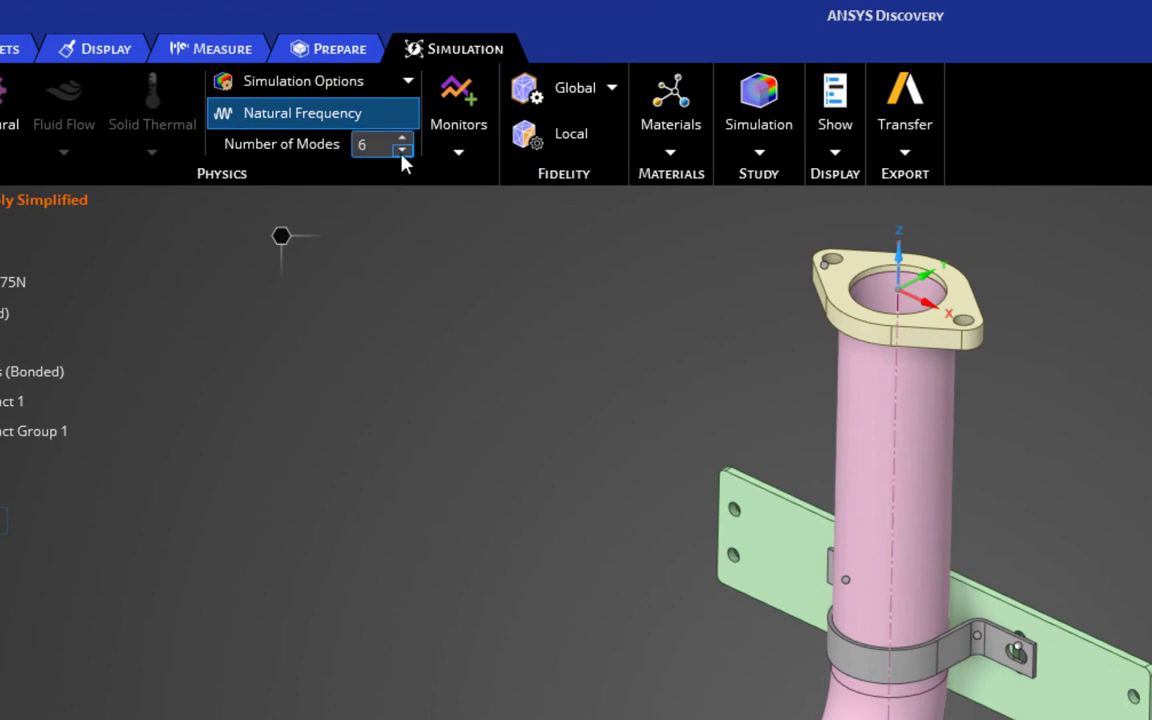
Raise the number of natural frequency modes to 7, and set it back to 6
left_click(405, 147)
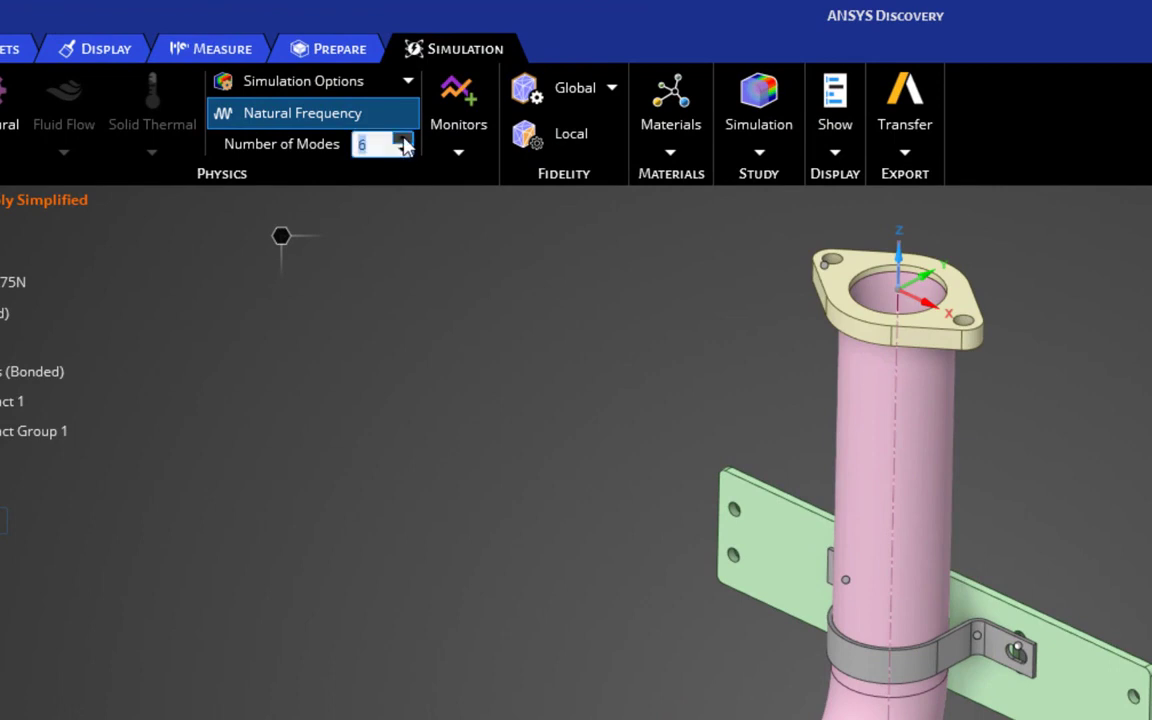
left_click(403, 142)
left_click(402, 139)
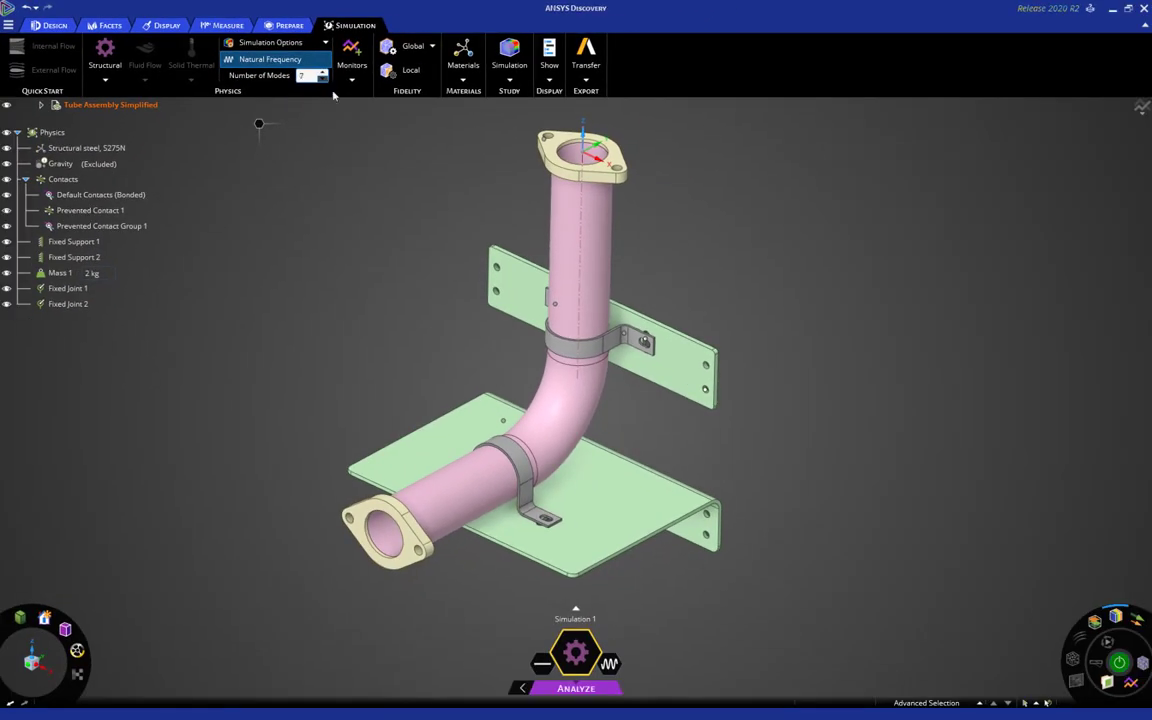
left_click(397, 145)
left_click(321, 81)
left_click(323, 79)
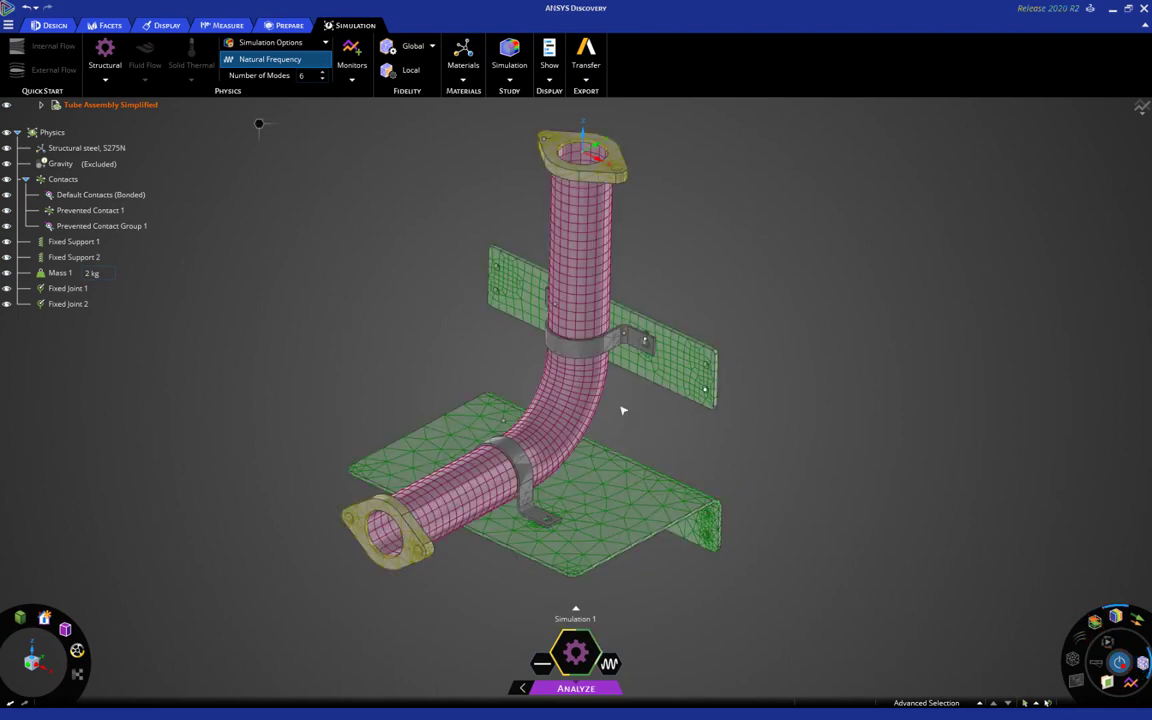
Examine the mesh on the tube, clamps and mounting plates of the assembly
scroll(613, 340, "up", 5)
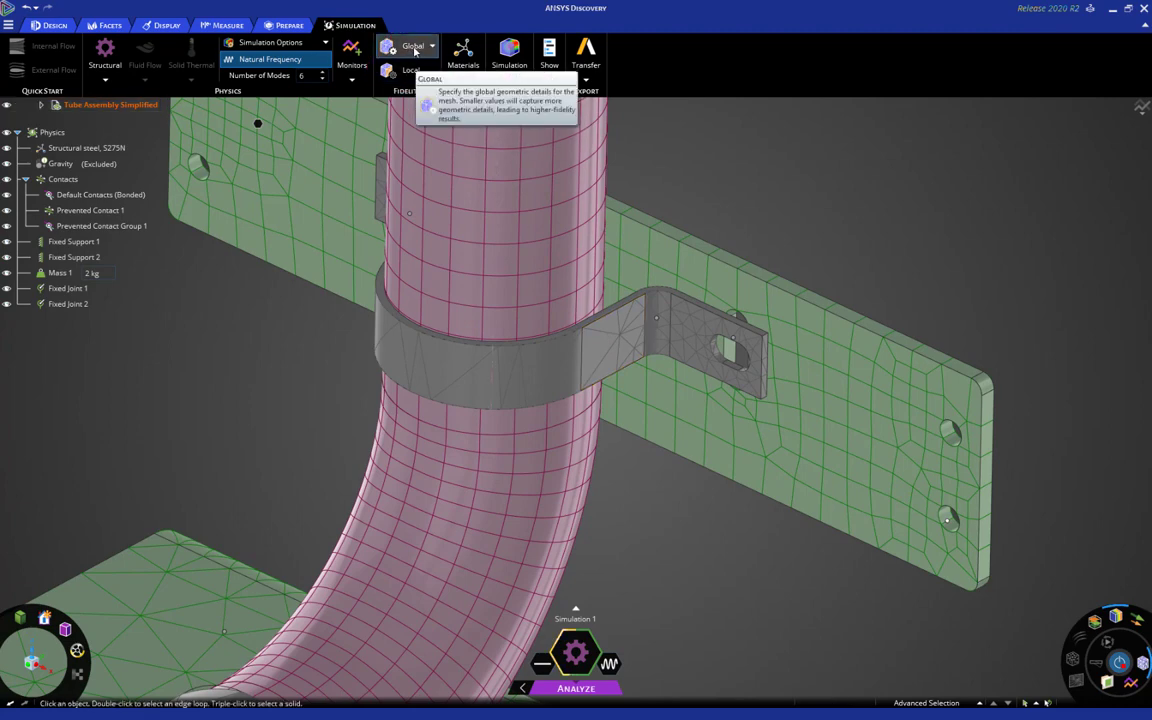
scroll(866, 230, "down", 5)
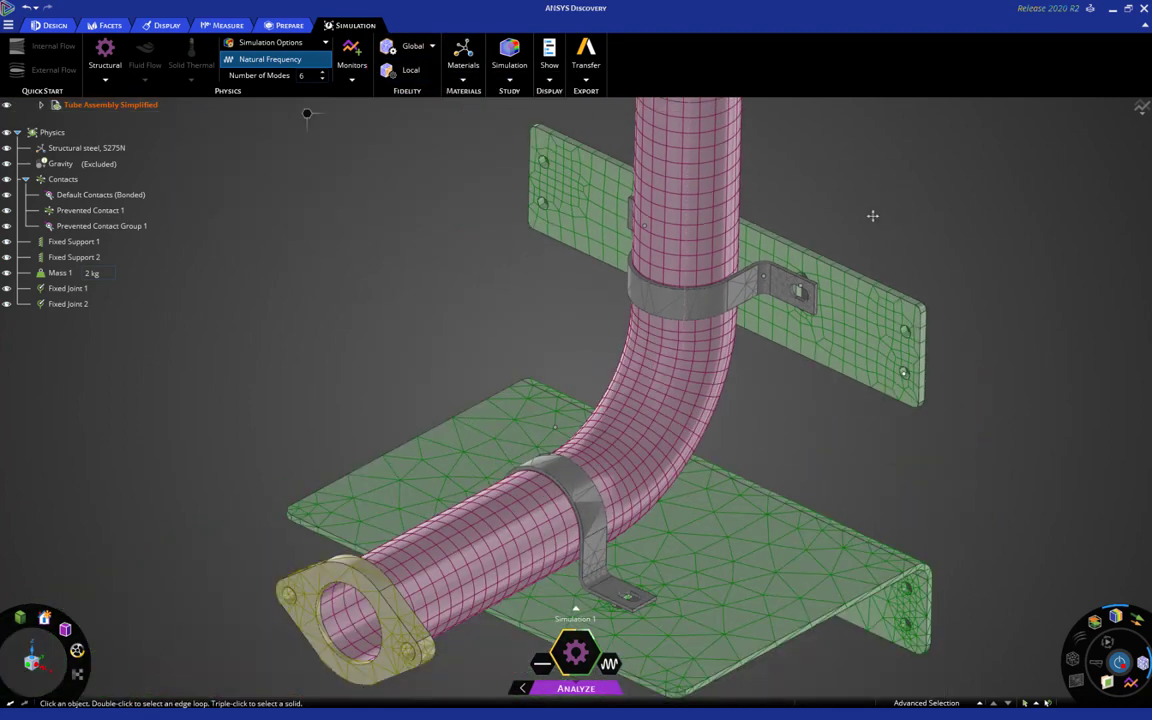
middle_click_drag(865, 227, 751, 273, "shift")
scroll(830, 270, "up", 1)
scroll(823, 271, "down", 4)
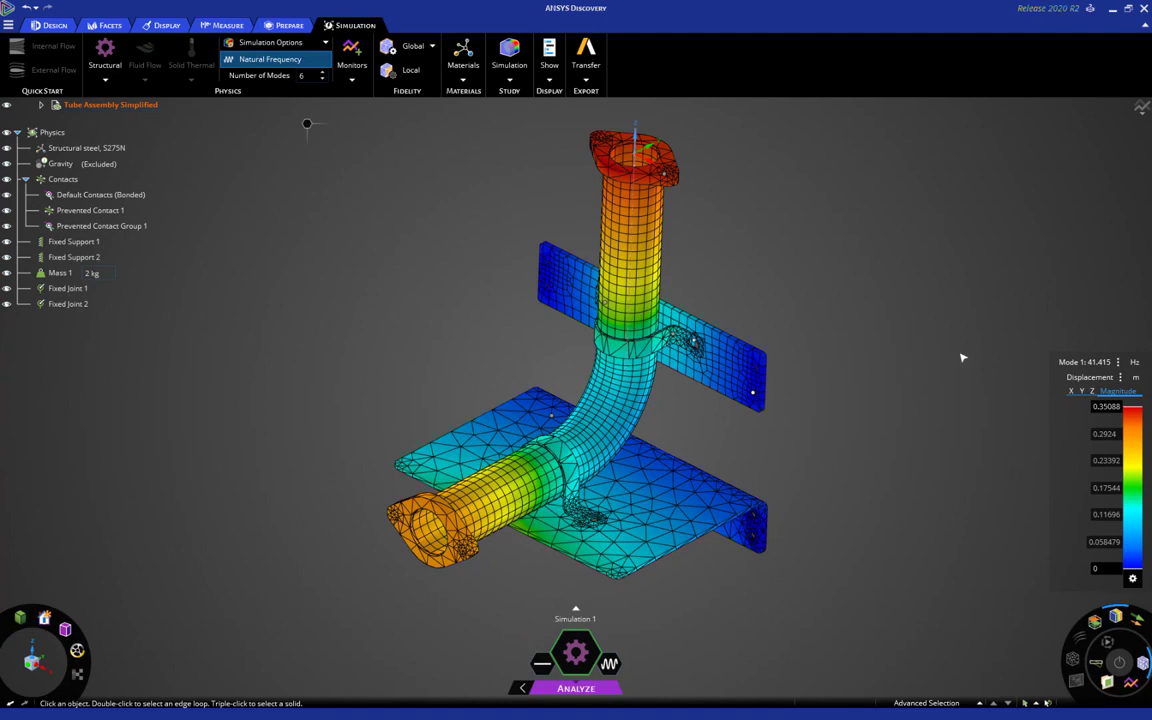
Review the list of calculated mode frequencies, and animate the deformed shape of Mode 1
left_click(1088, 362)
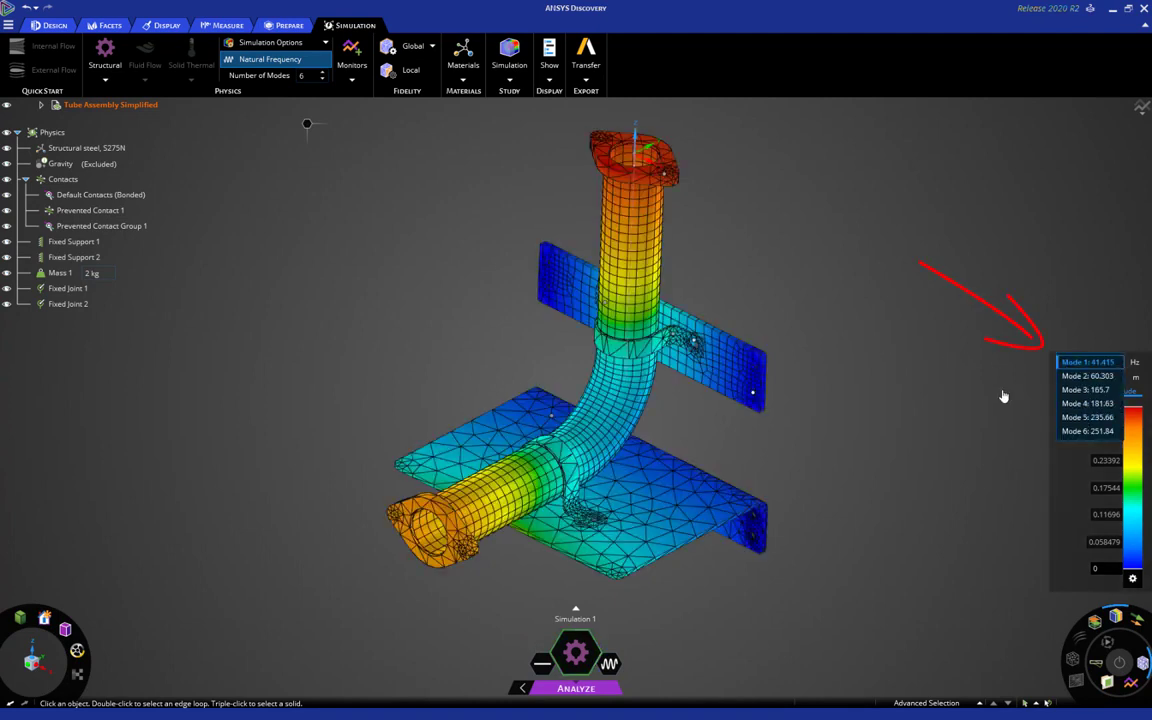
left_click(852, 366)
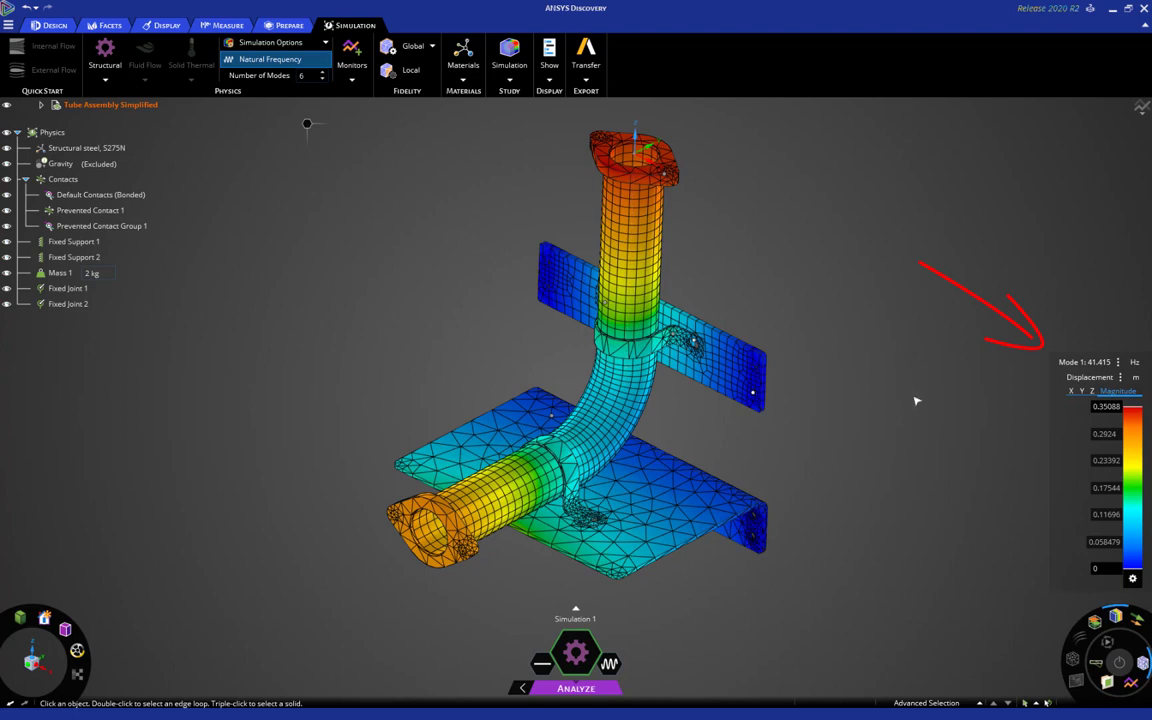
left_click(1096, 663)
left_click(1108, 644)
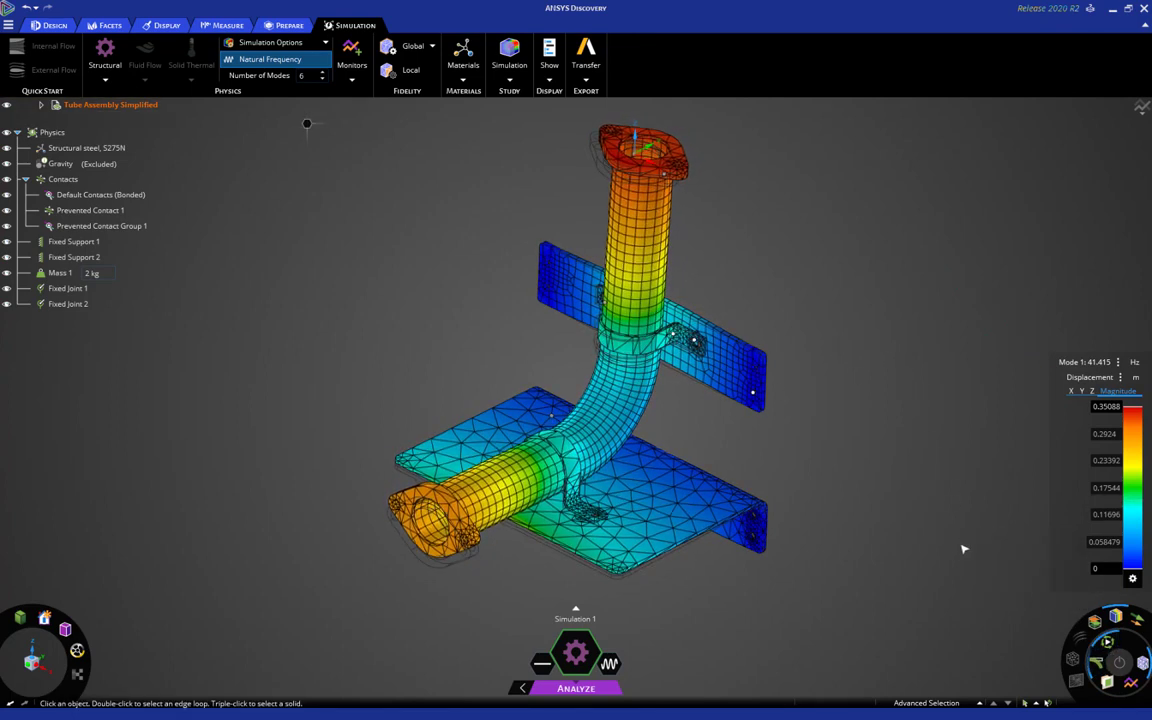
Examine the animated Mode 1 motion around the upper clamp and its plate, and hide the mesh overlay on the results
scroll(679, 309, "up", 10)
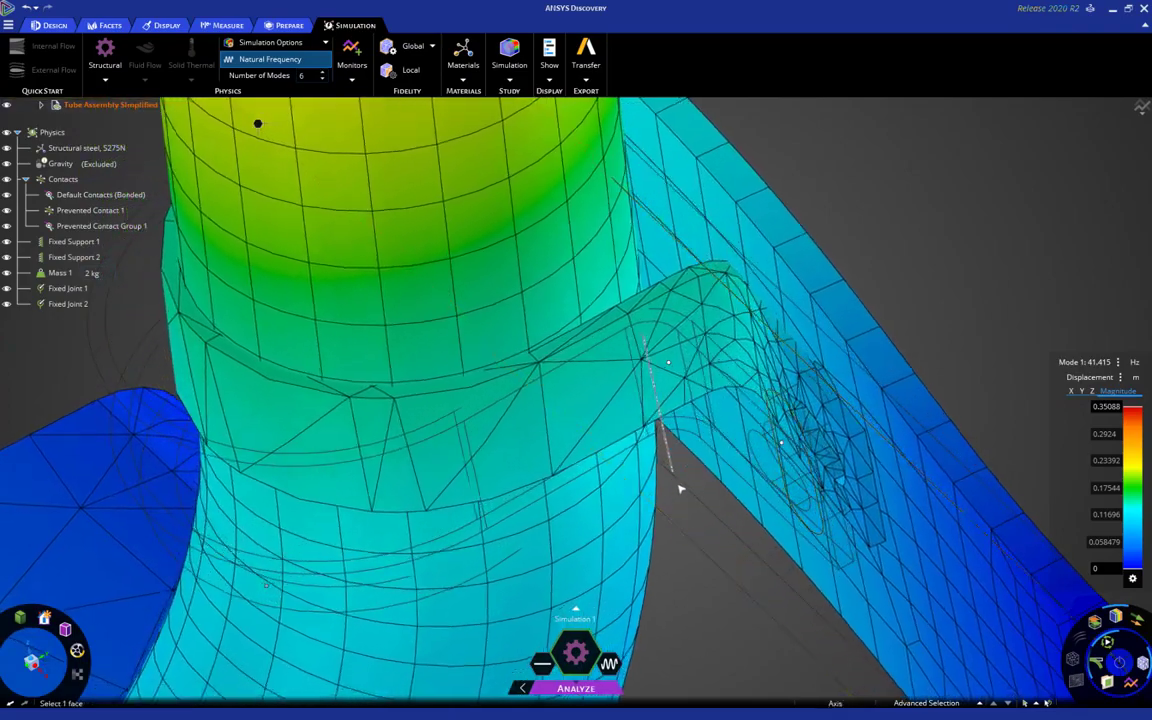
scroll(672, 500, "down", 3)
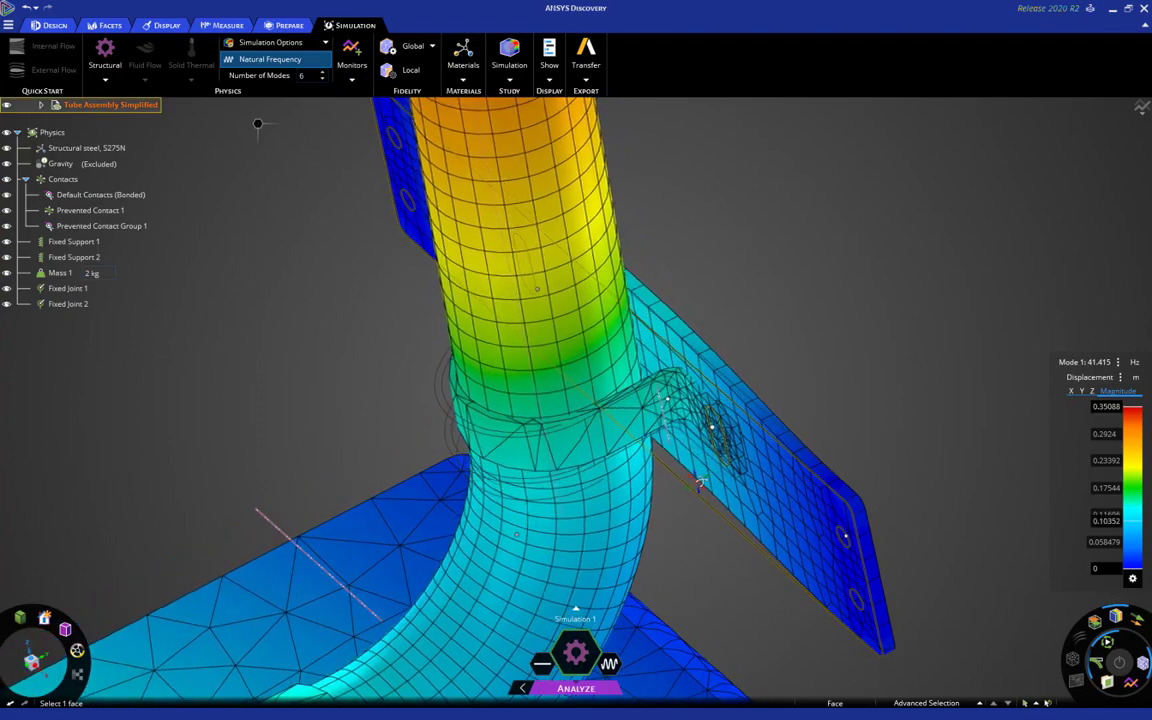
scroll(675, 469, "down", 3)
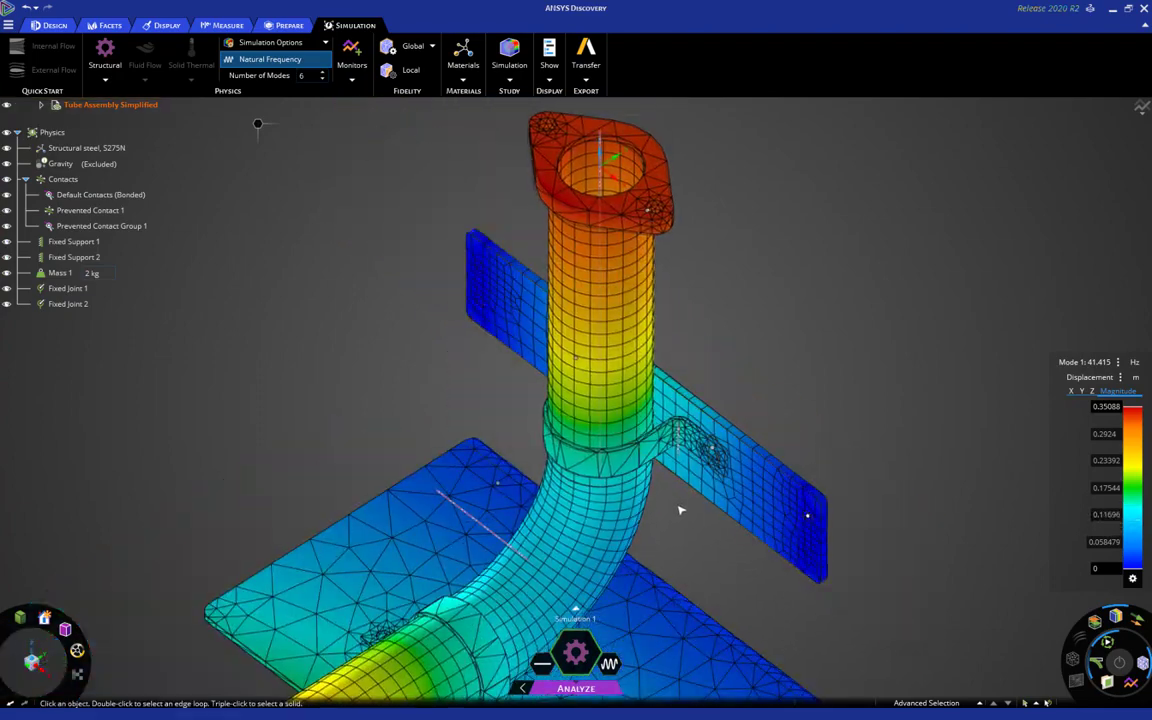
middle_click_drag(679, 507, 698, 441, "shift")
left_click(1141, 662)
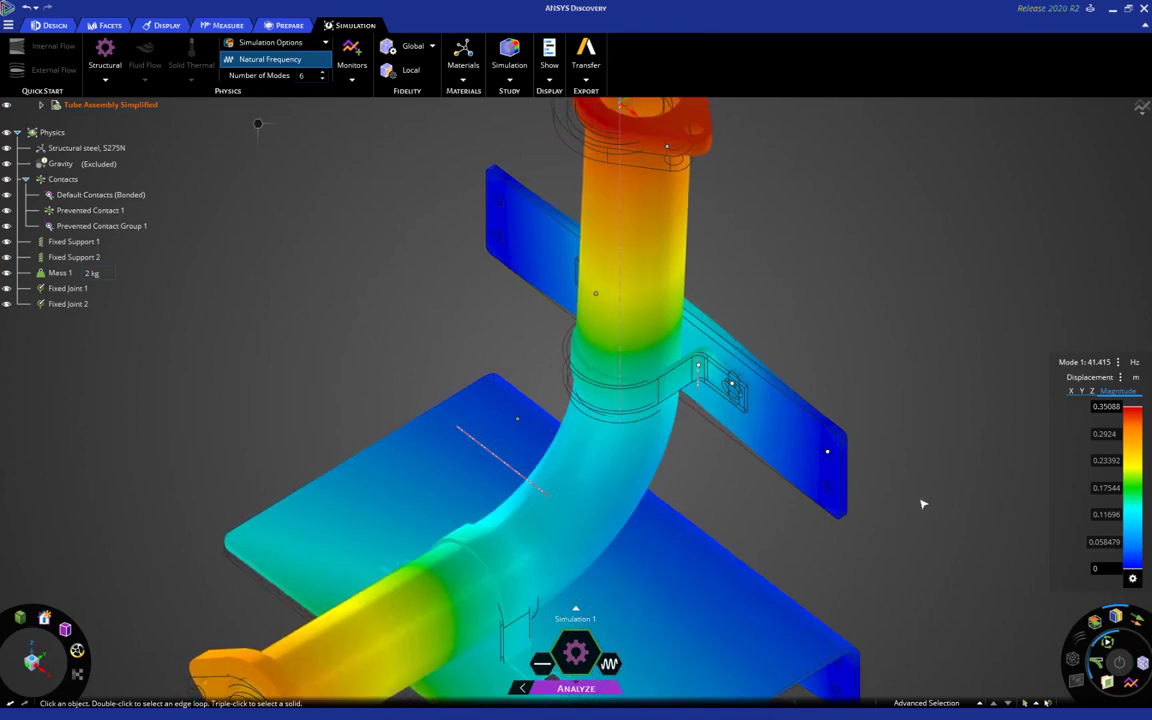
Display Mode 2 and examine how the upper clamp and tube deform, including in a view from above
left_click(1118, 363)
left_click(1088, 378)
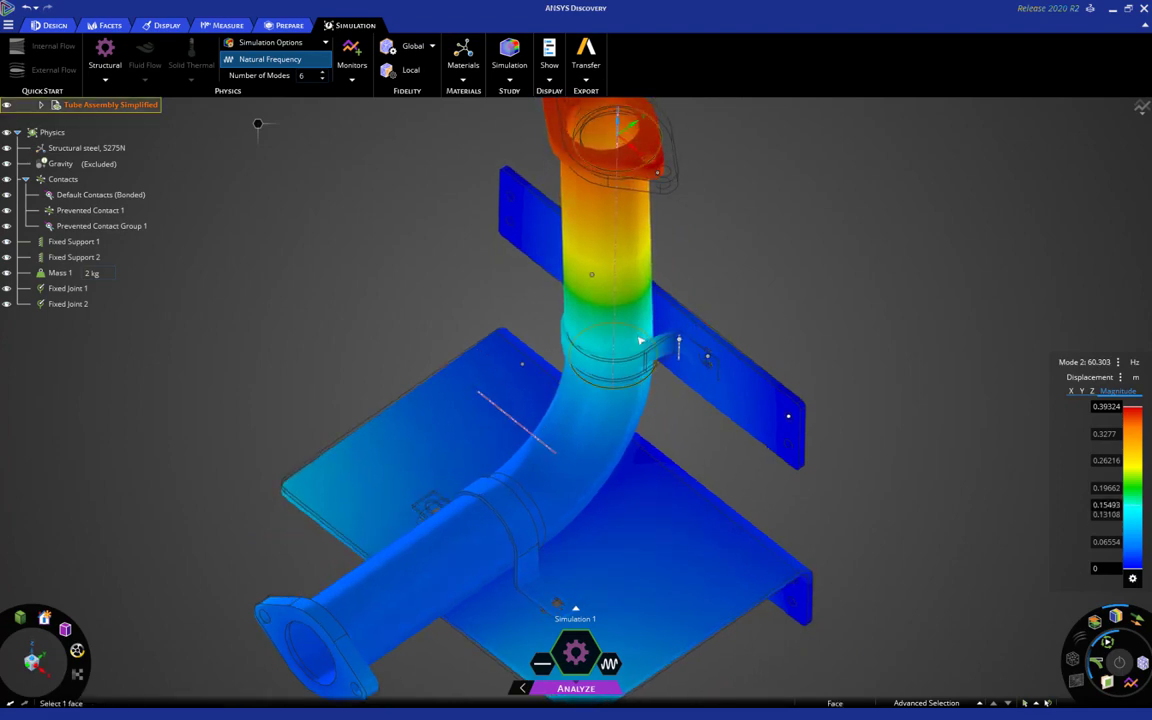
scroll(690, 365, "up", 5)
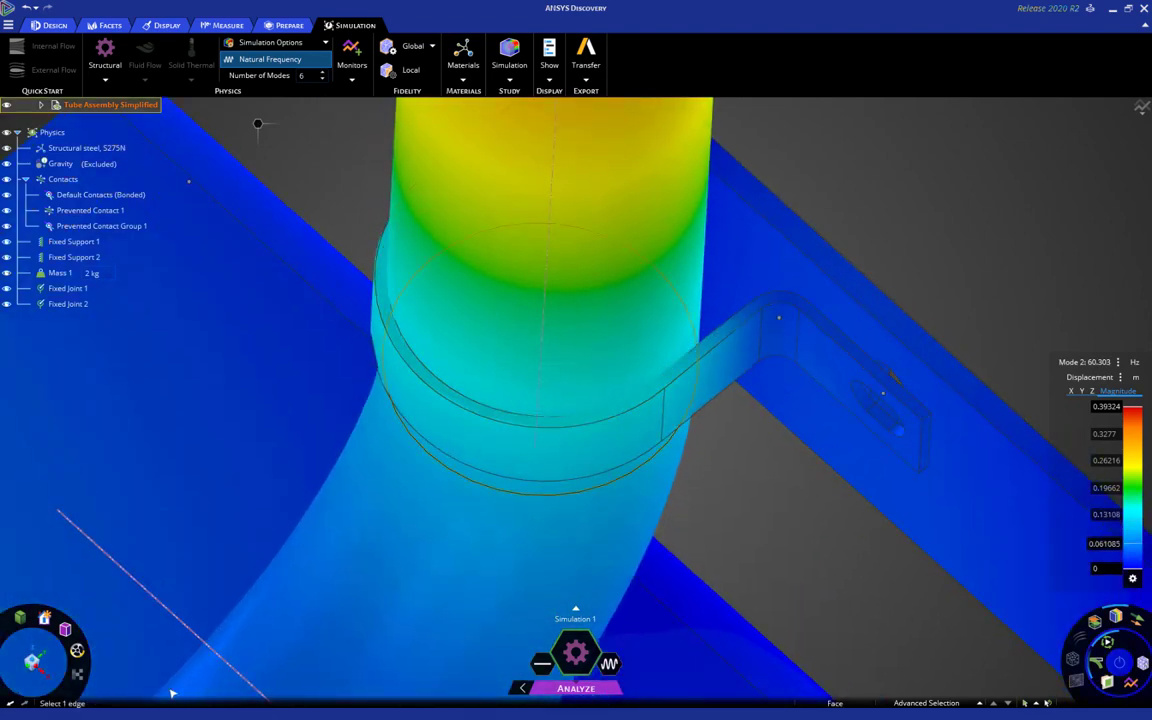
left_click(33, 661)
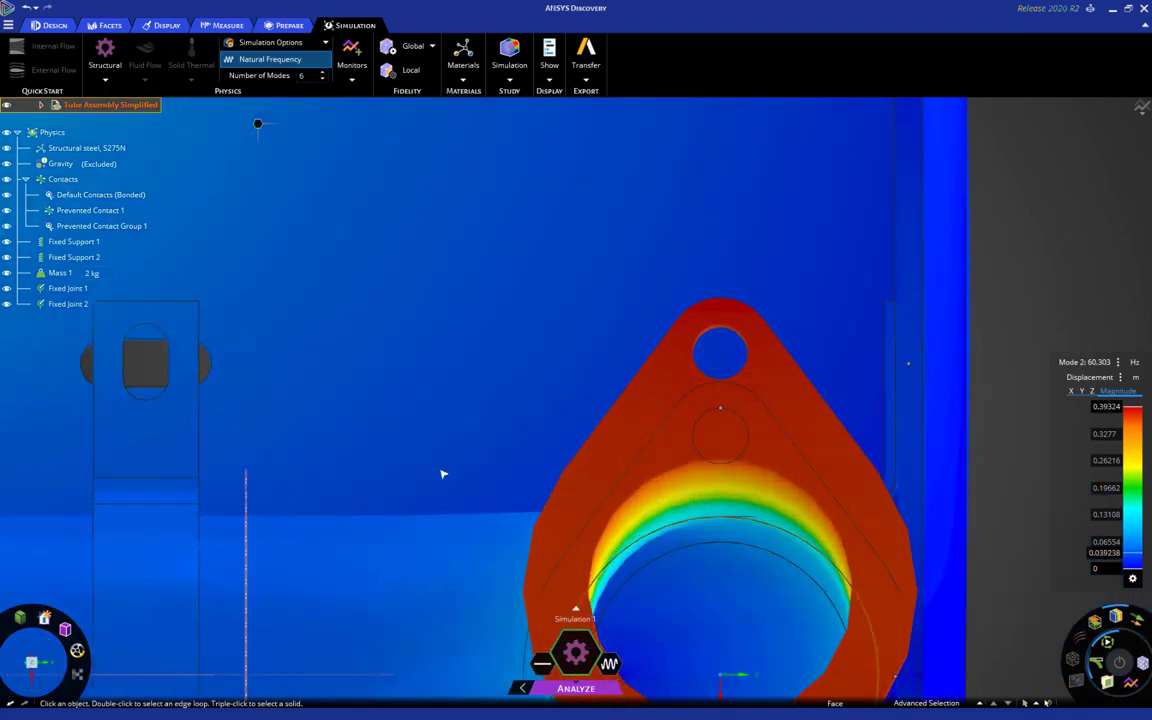
scroll(495, 425, "down", 4)
middle_click_drag(532, 470, 549, 397, "shift")
middle_click_drag(568, 463, 617, 473)
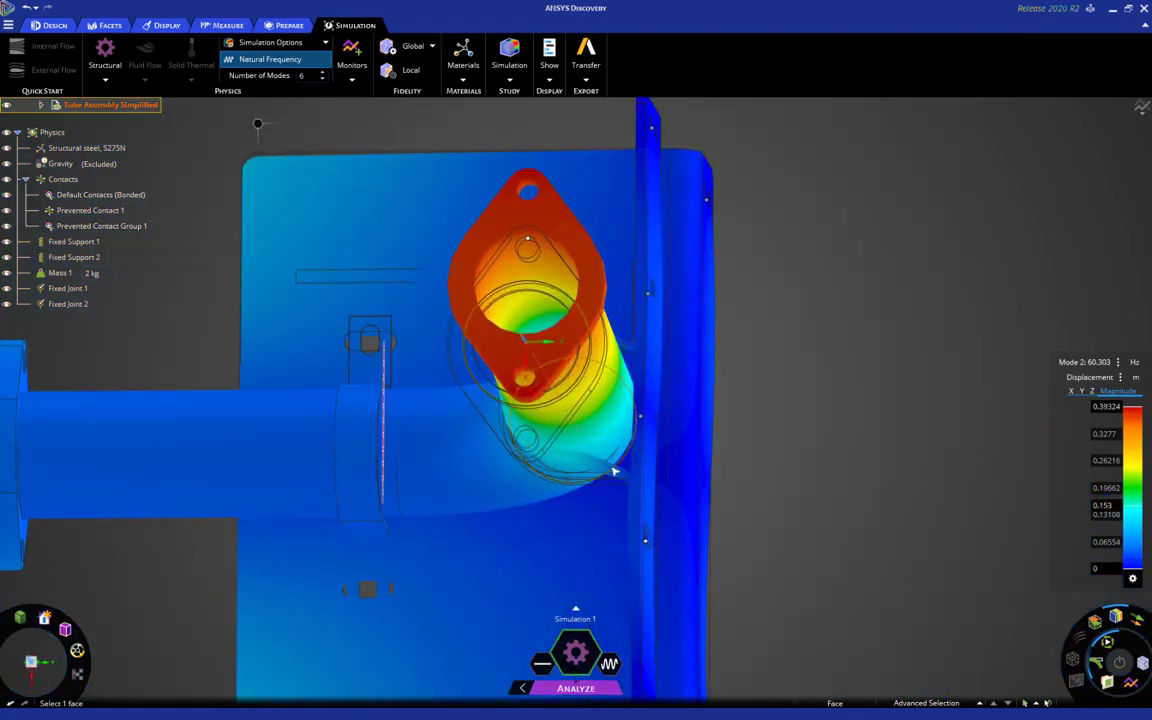
scroll(604, 465, "up", 5)
scroll(845, 430, "up", 2)
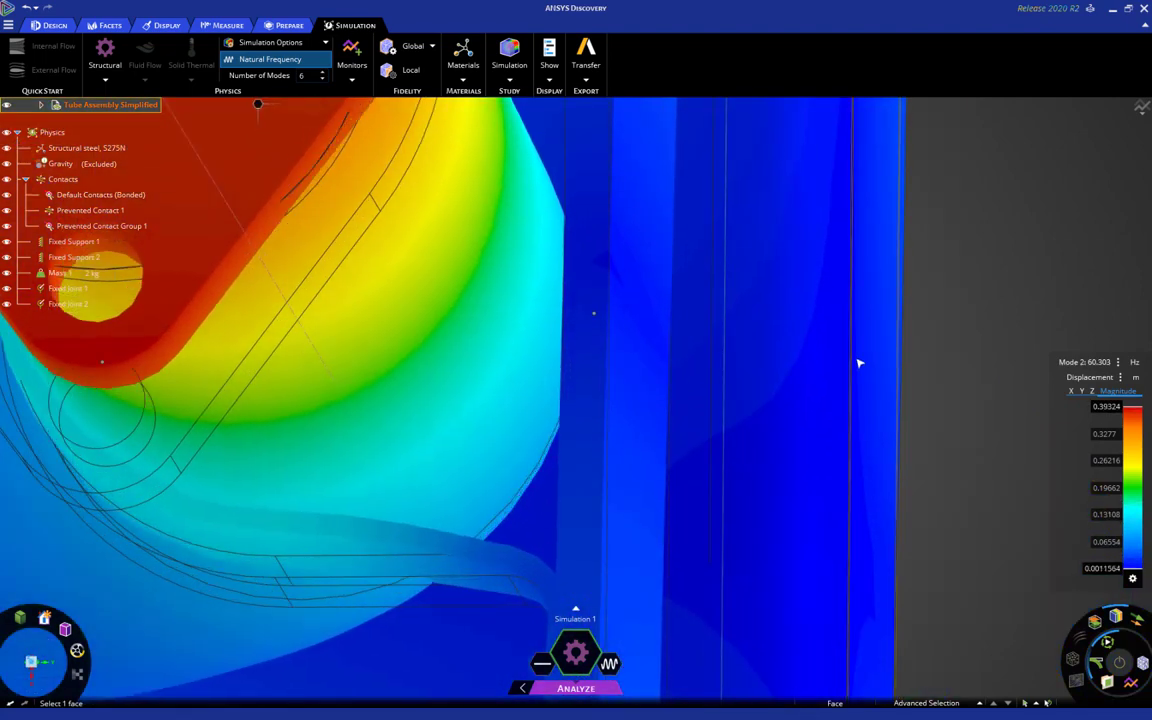
middle_click_drag(941, 300, 1080, 187, "shift")
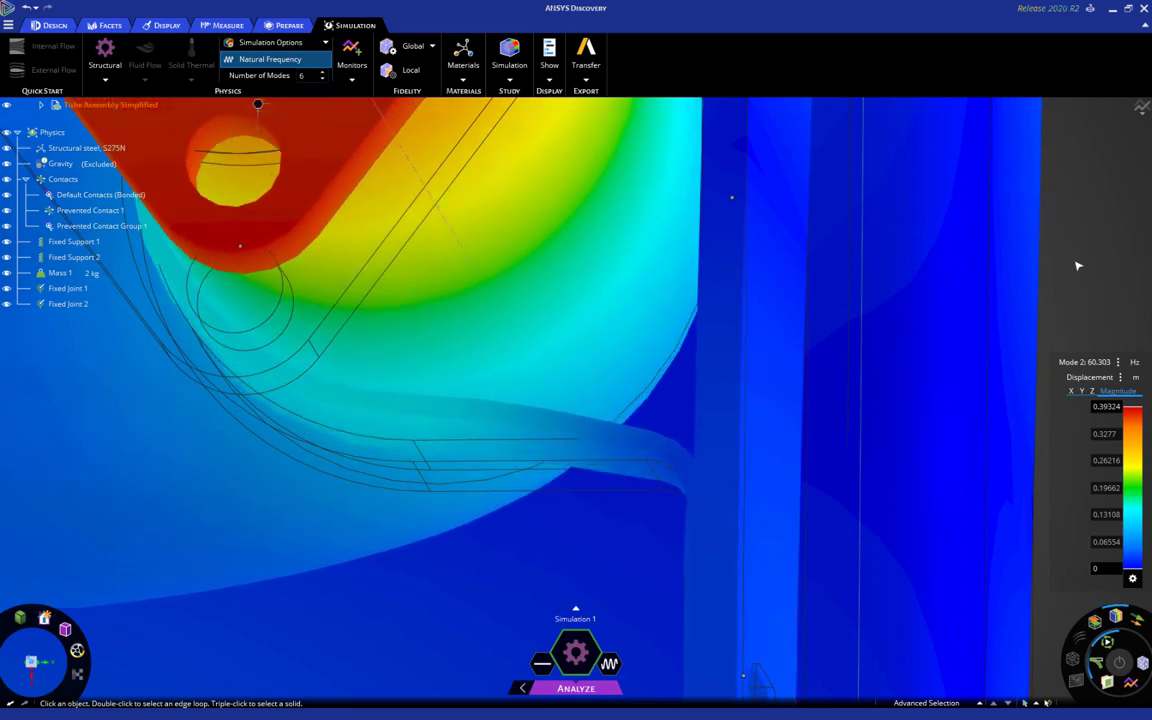
Display the Mode 3 displacement on the whole assembly with the mesh overlay shown
key("h")
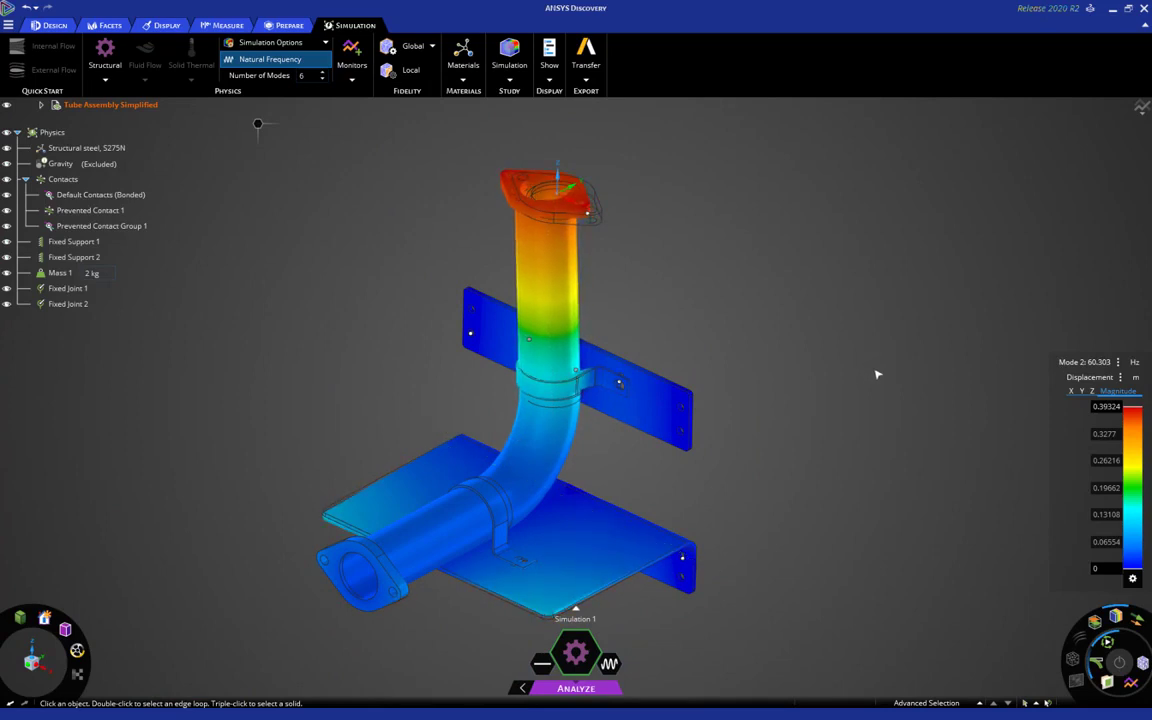
left_click(1085, 362)
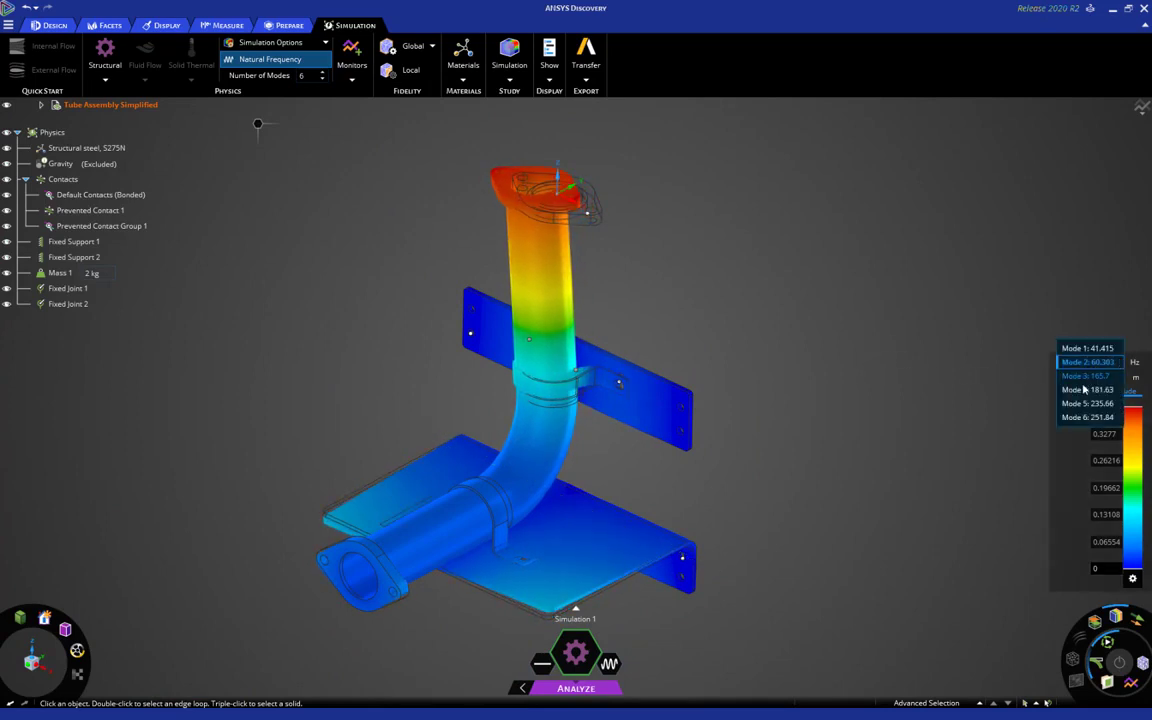
left_click(1085, 377)
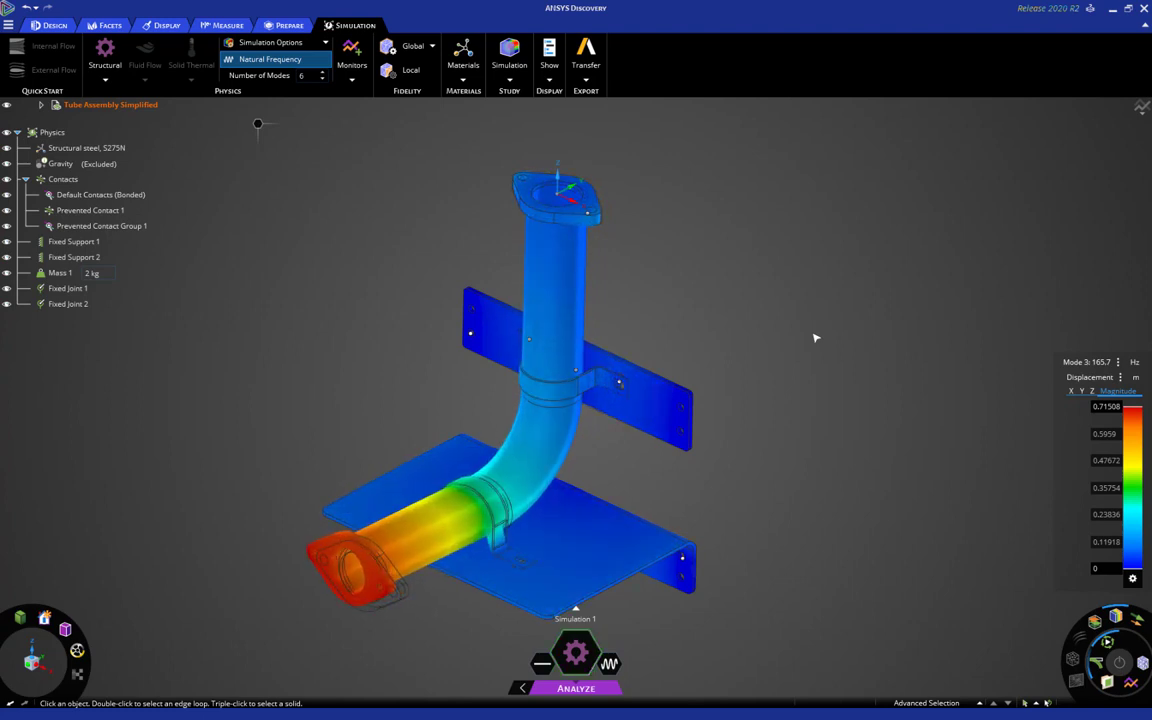
left_click(1143, 665)
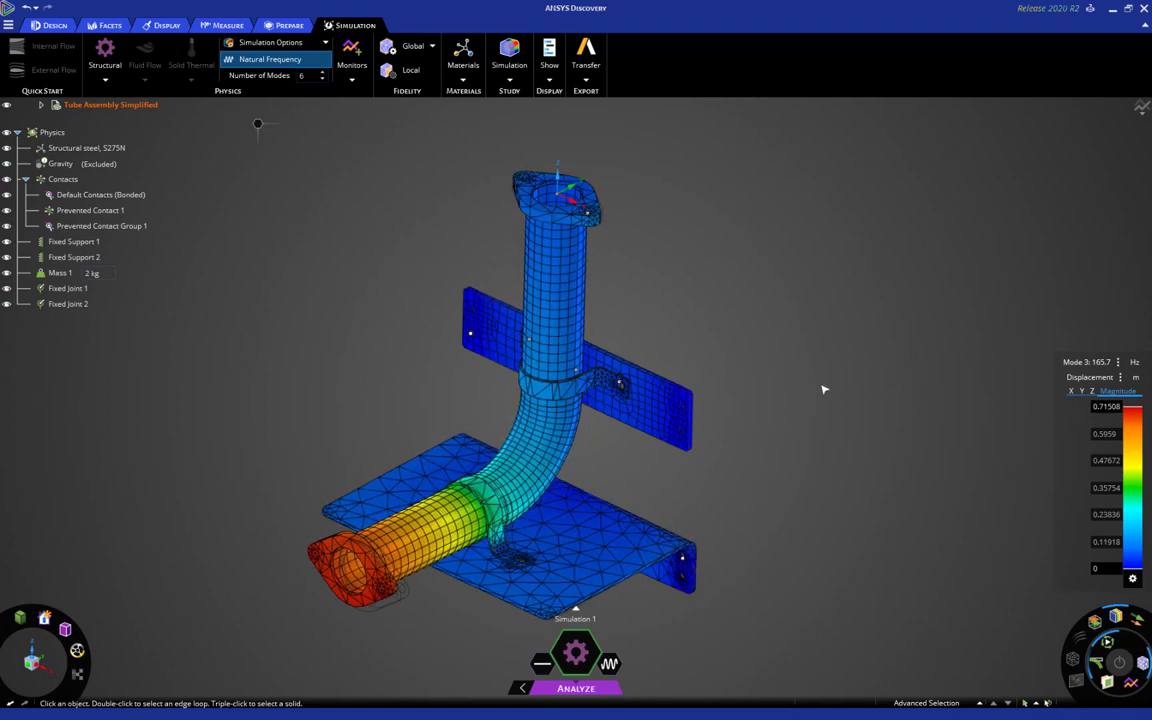